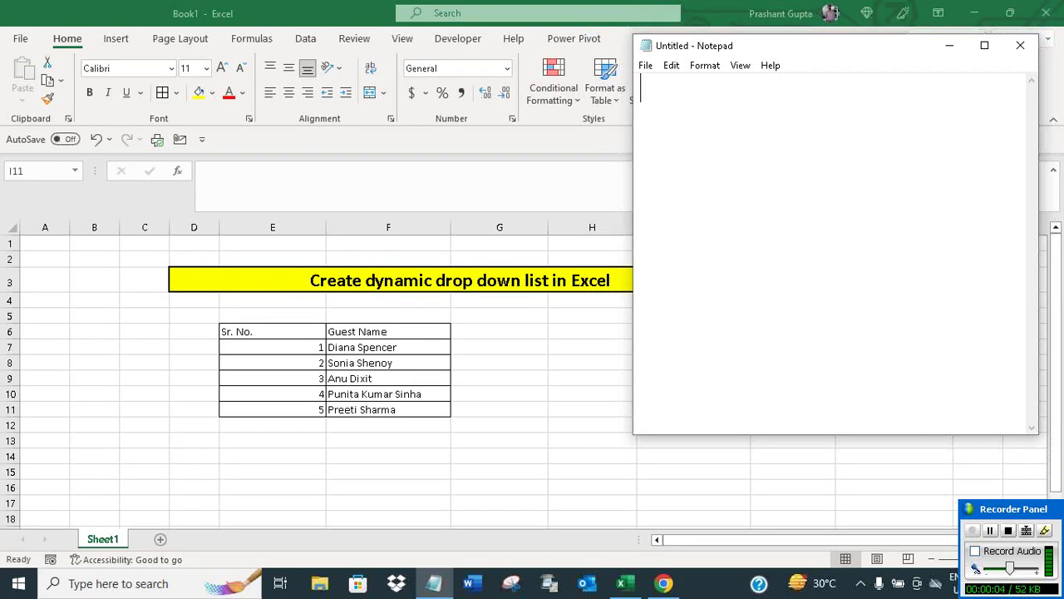
# Step: Type a 'Hello' greeting and the dynamic drop-down list intro line, then begin the next line
pyautogui.write('Hello,  I')
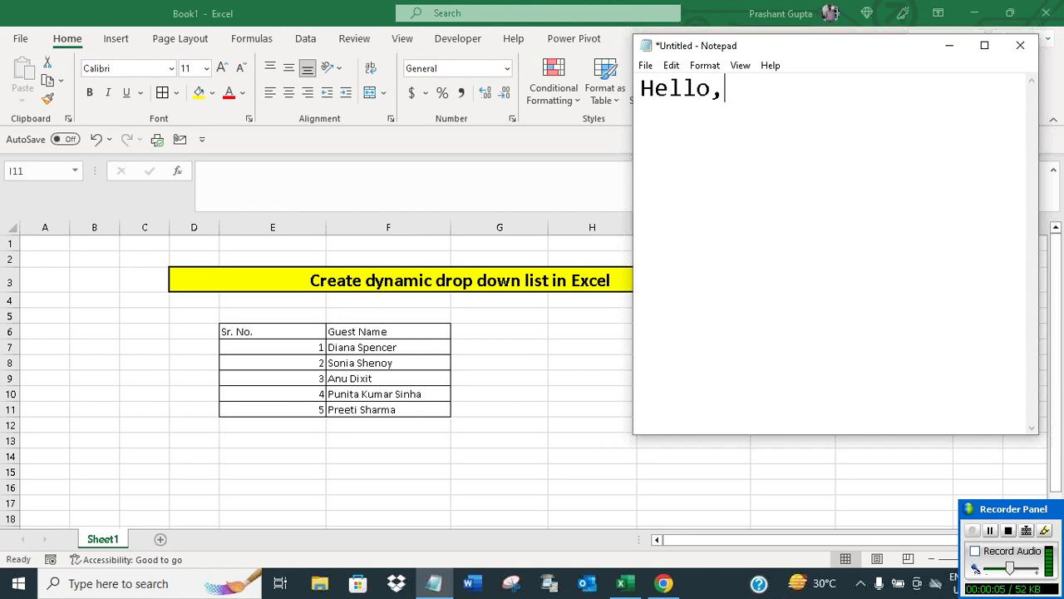
pyautogui.write('n this vi')
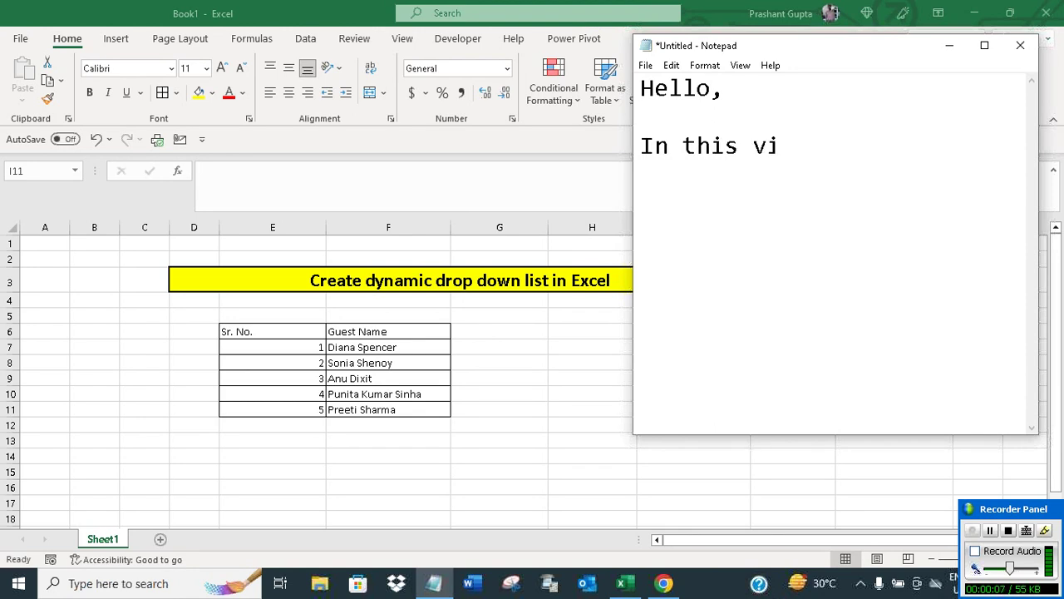
pyautogui.write('deo, I will sho')
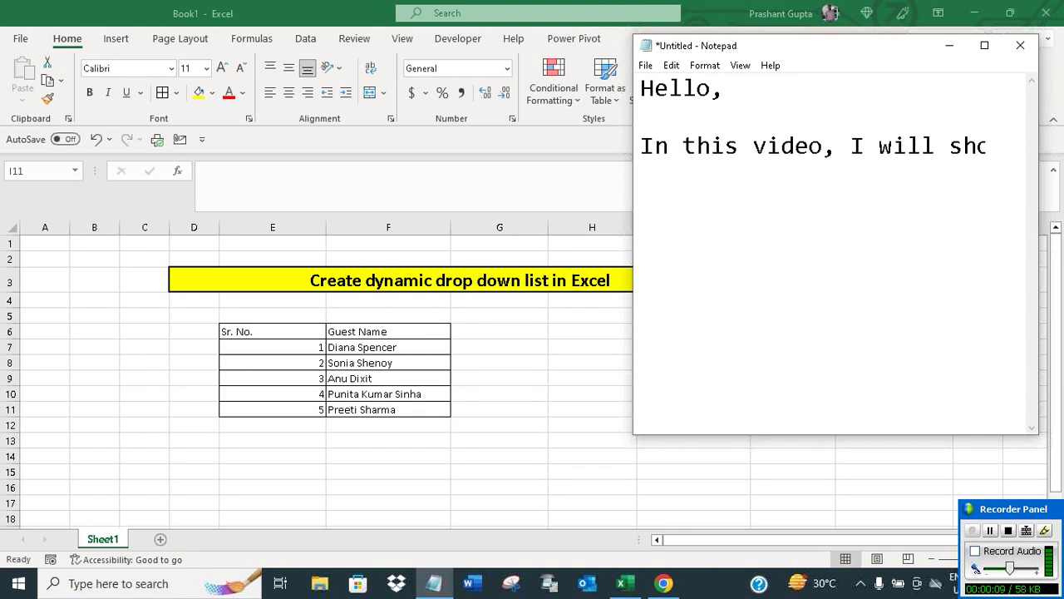
pyautogui.write('w, how to cre')
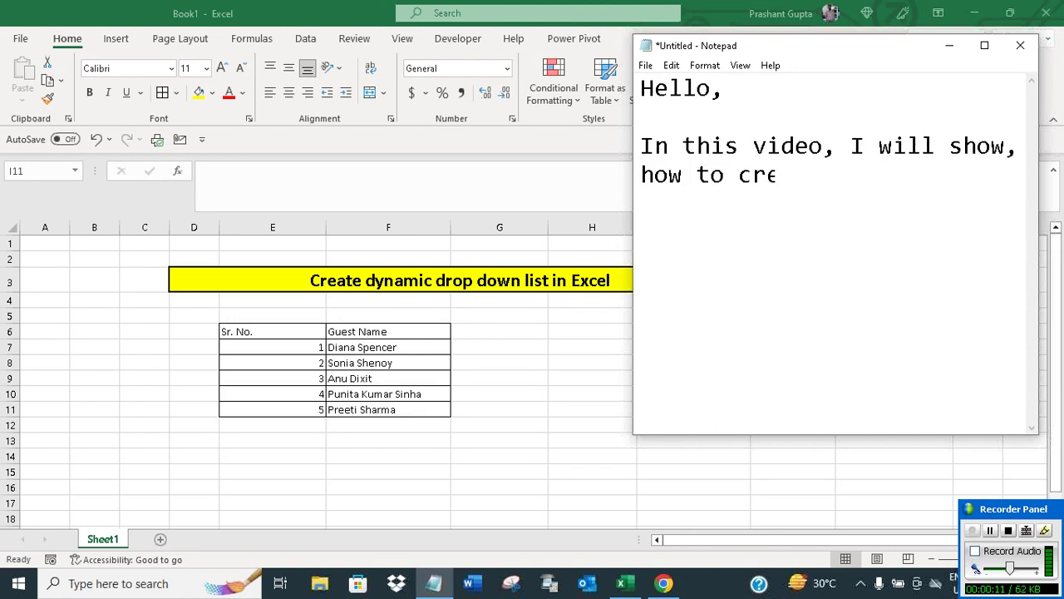
pyautogui.write('ate dynamic d')
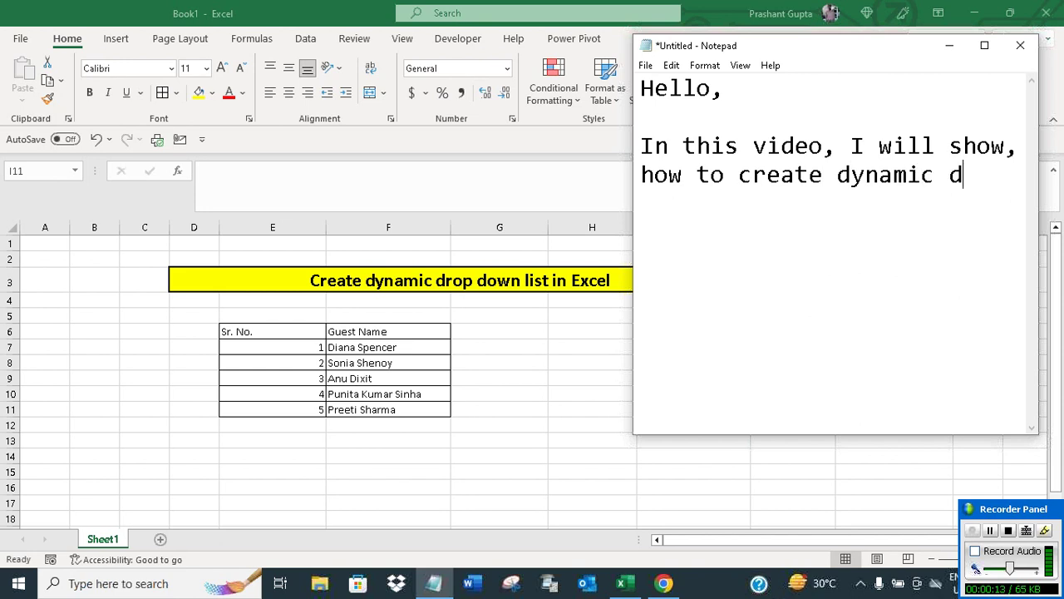
pyautogui.write('rop down list')
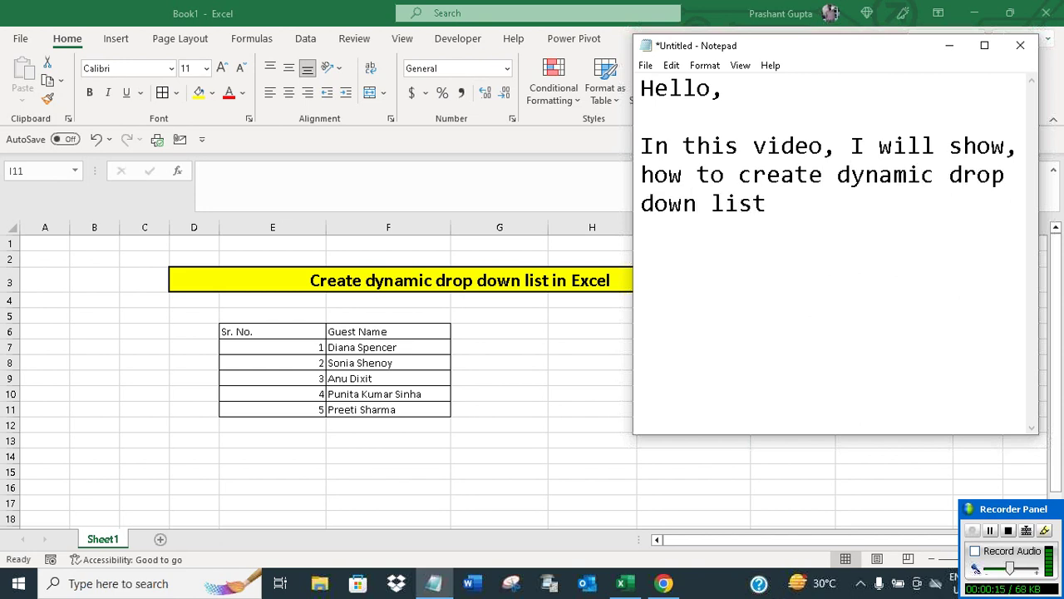
pyautogui.write(' in Excel.')
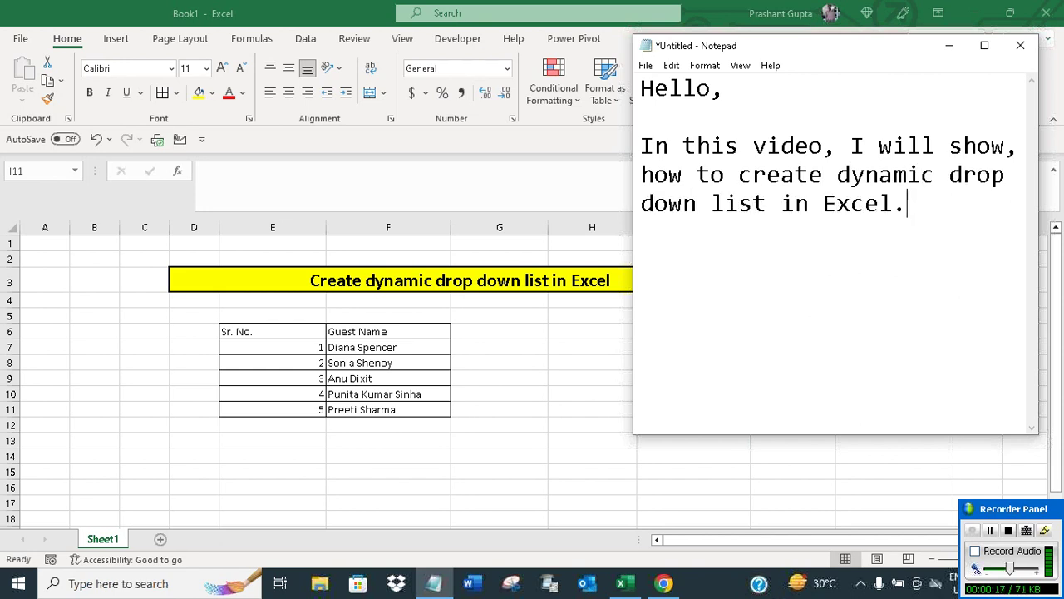
pyautogui.press('Return')
pyautogui.write('S')
pyautogui.write('le')
pyautogui.write('o i')
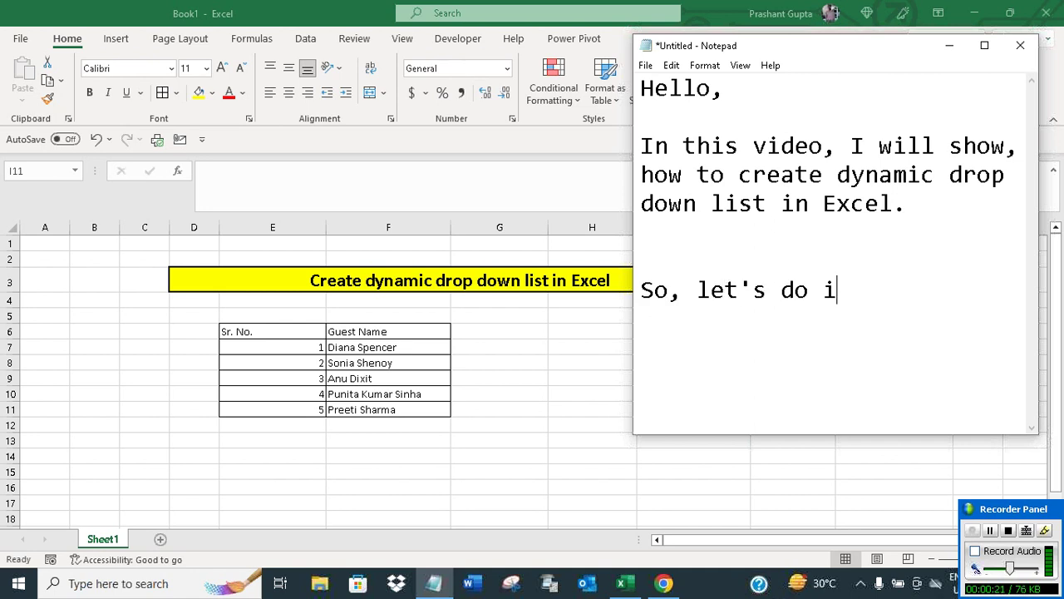
# Step: Center the contents of the whole guest table E6:F11
pyautogui.press('Return')
pyautogui.press('Return')
pyautogui.click(958, 52)
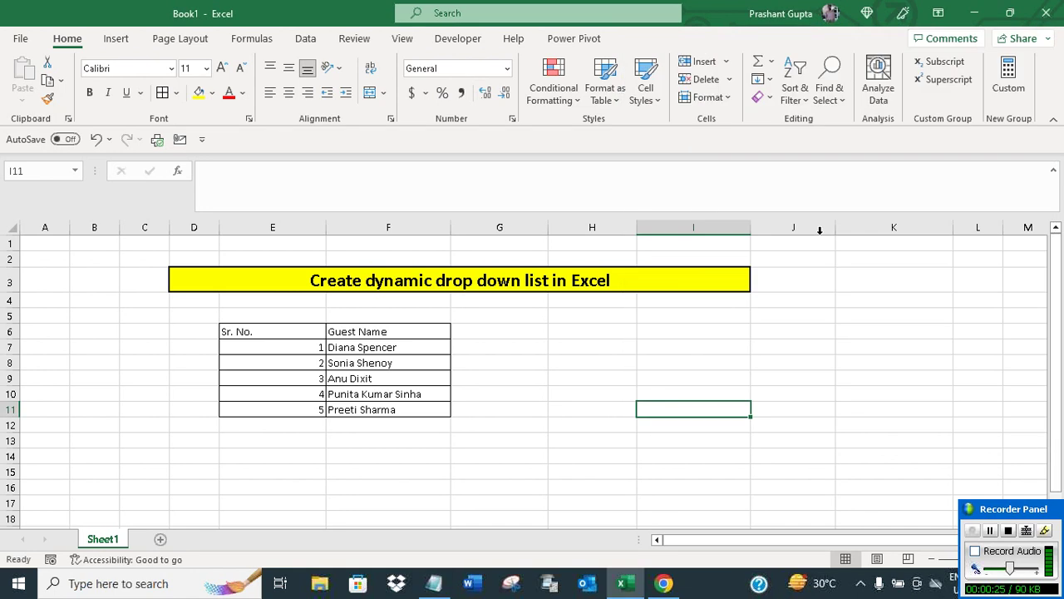
pyautogui.click(264, 333)
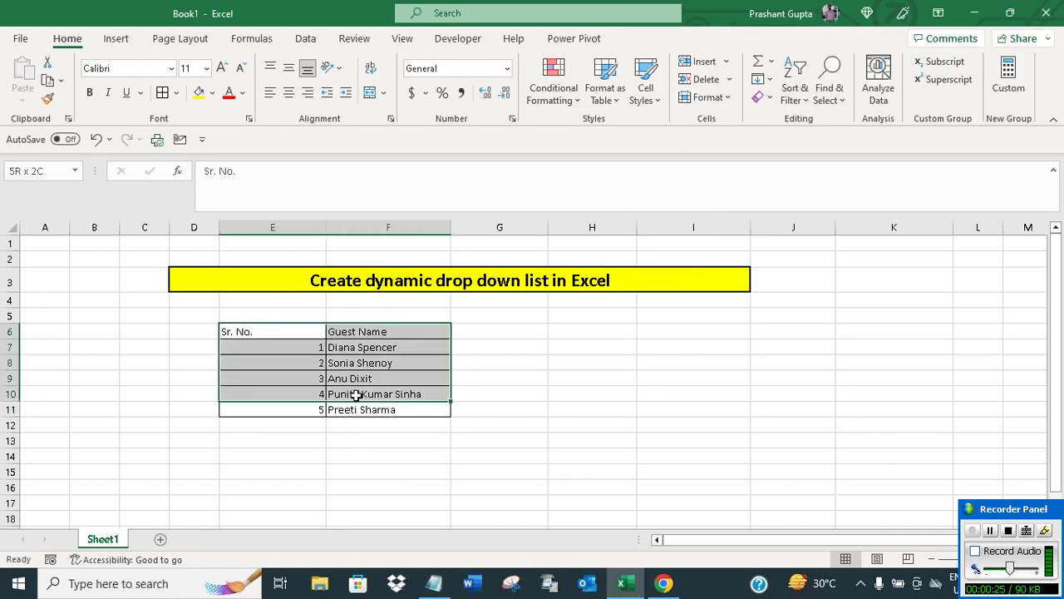
pyautogui.moveTo(353, 381); pyautogui.dragTo(356, 408)
pyautogui.click(289, 93)
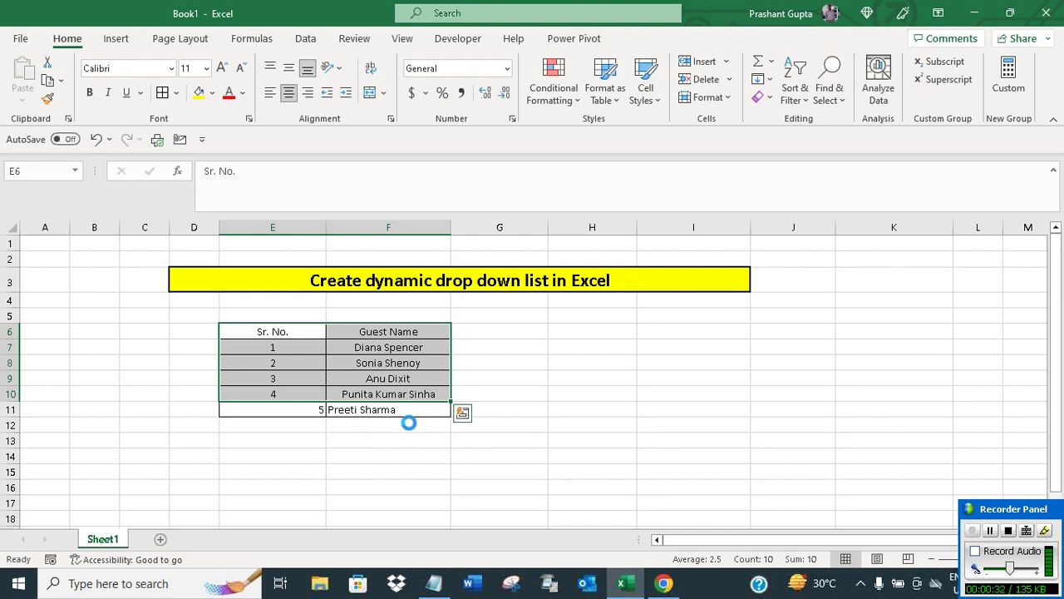
pyautogui.hotkey('ctrl', 'z')
pyautogui.click(388, 441)
pyautogui.moveTo(274, 333); pyautogui.dragTo(390, 410)
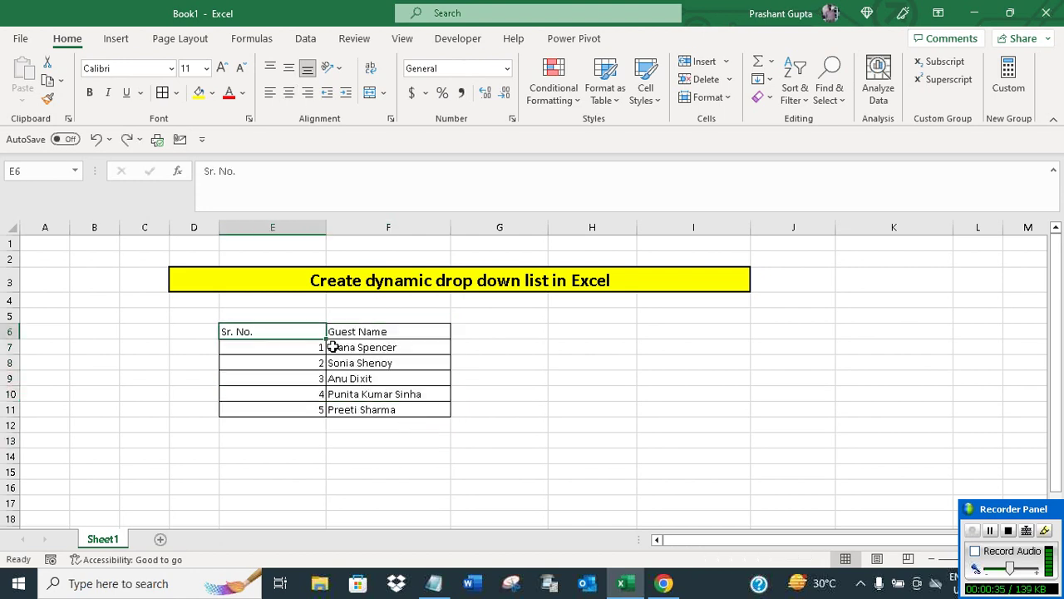
pyautogui.click(287, 94)
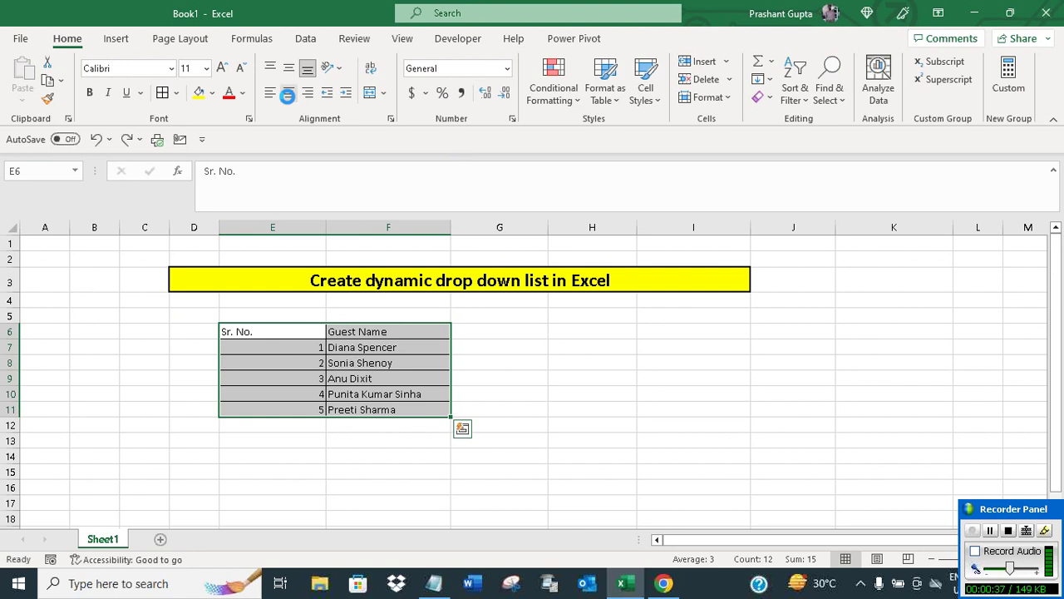
# Step: Make the Sr. No. and Guest Name header cells bold with a light green fill
pyautogui.click(277, 333)
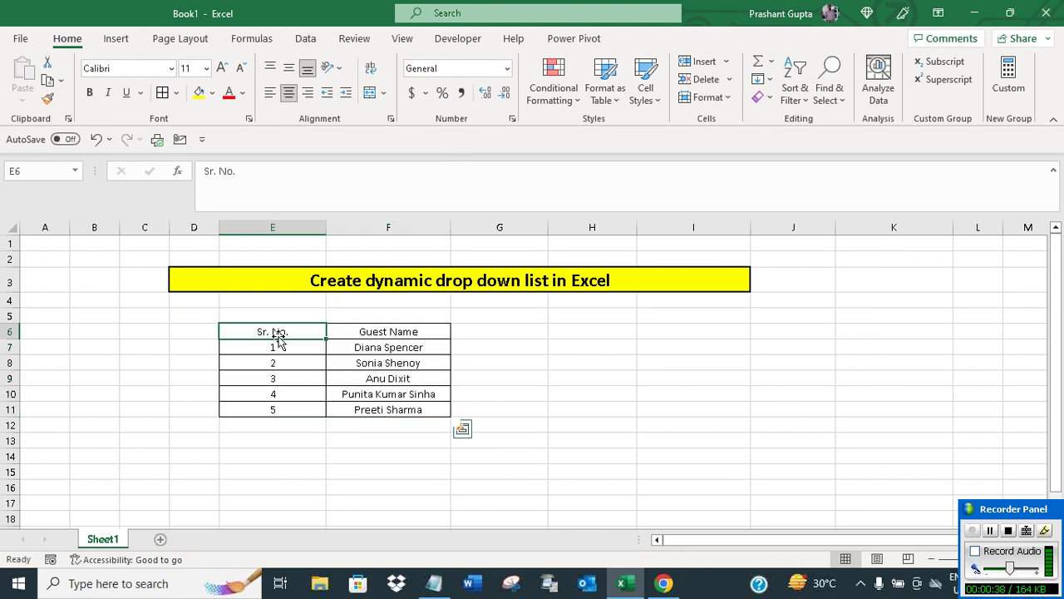
pyautogui.hotkey('shift', 'Right')
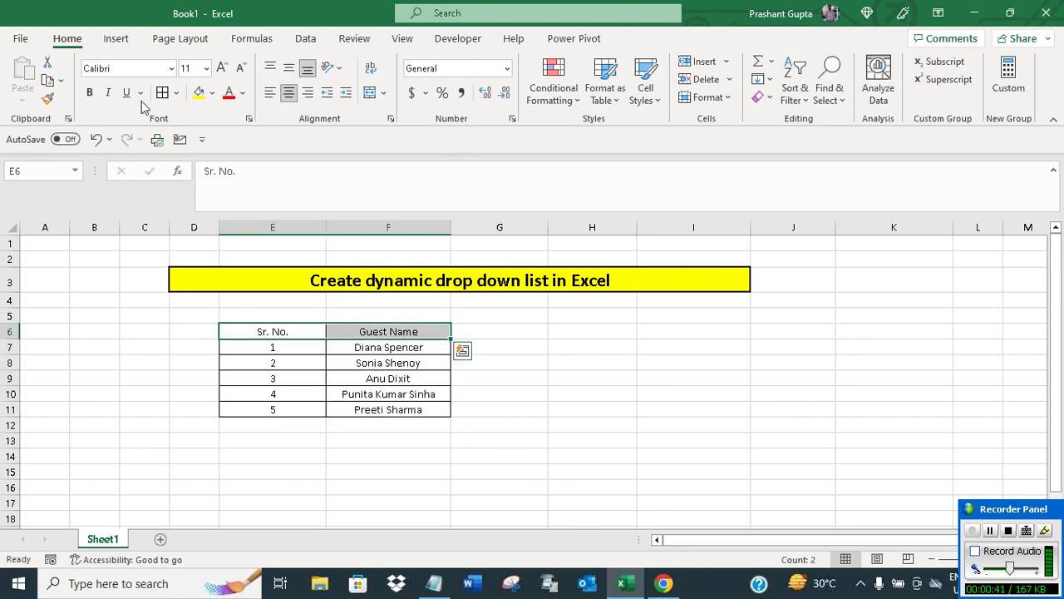
pyautogui.click(212, 93)
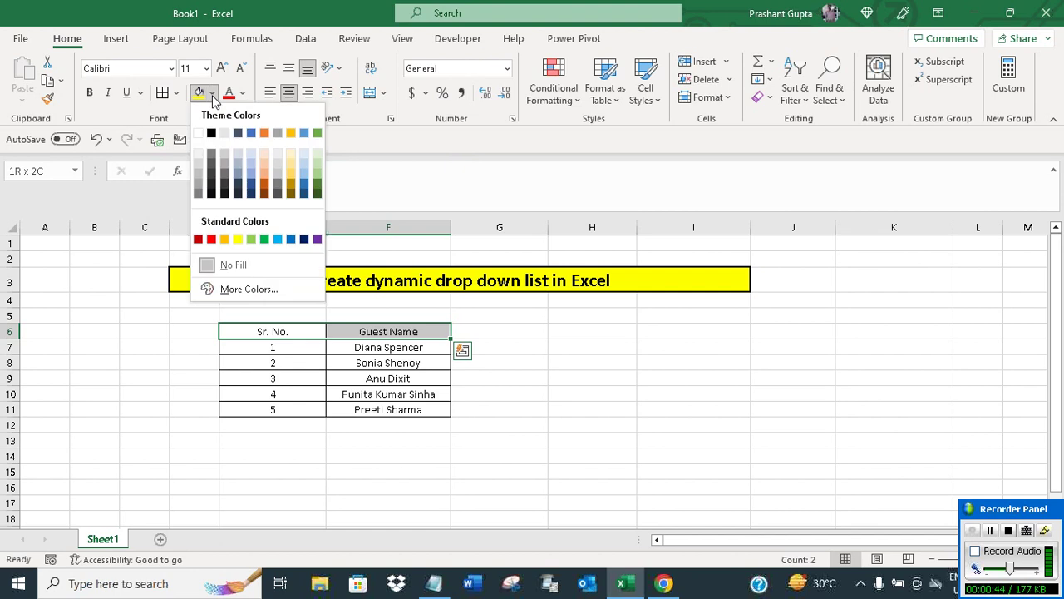
pyautogui.click(317, 166)
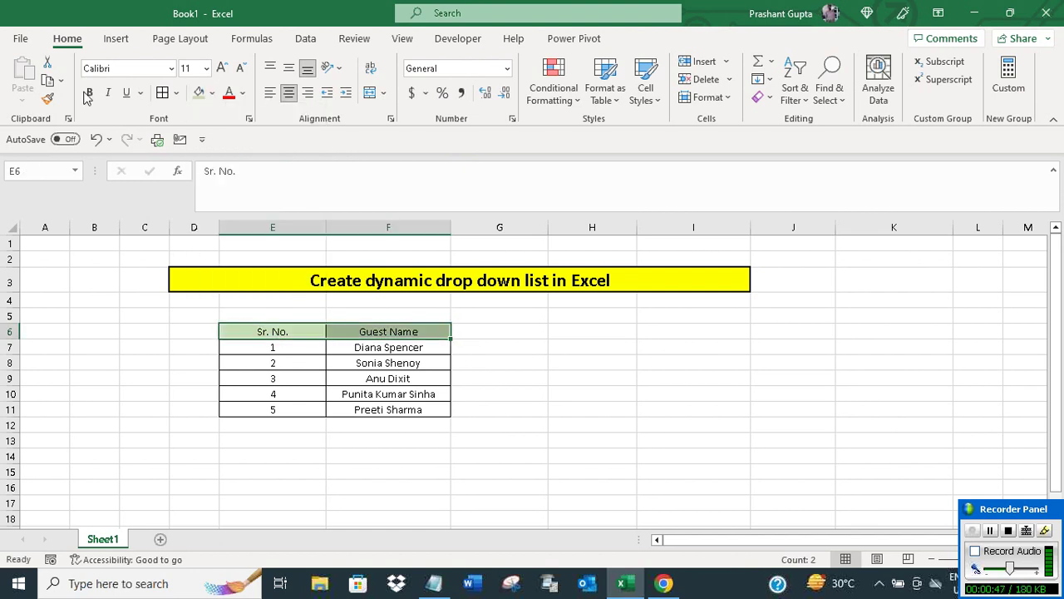
pyautogui.click(89, 93)
pyautogui.click(509, 346)
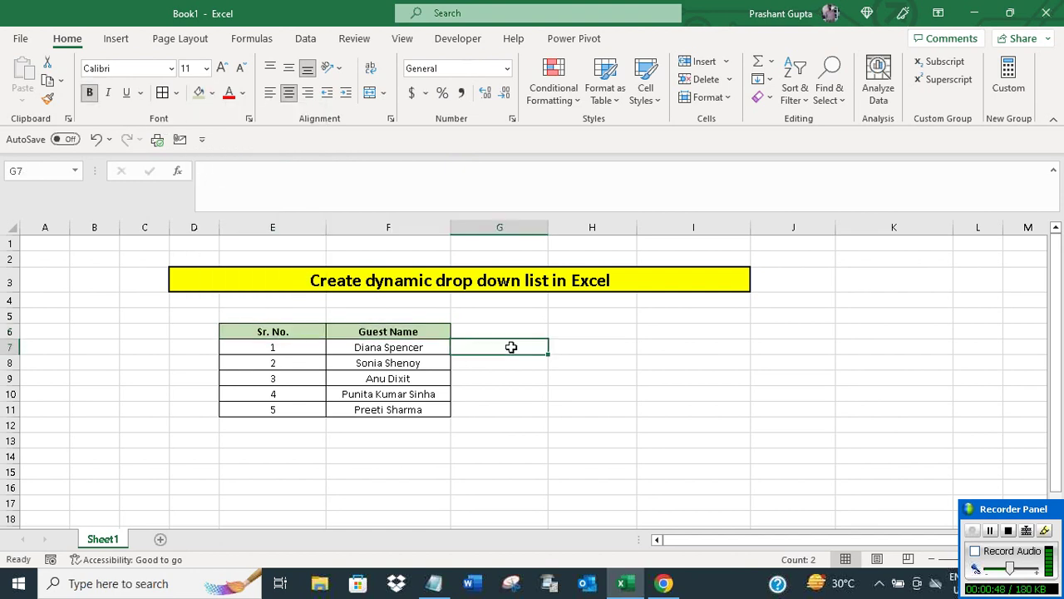
# Step: Enter the 'Select Guest' label in H6 and give H6:I6 borders
pyautogui.doubleClick(625, 334)
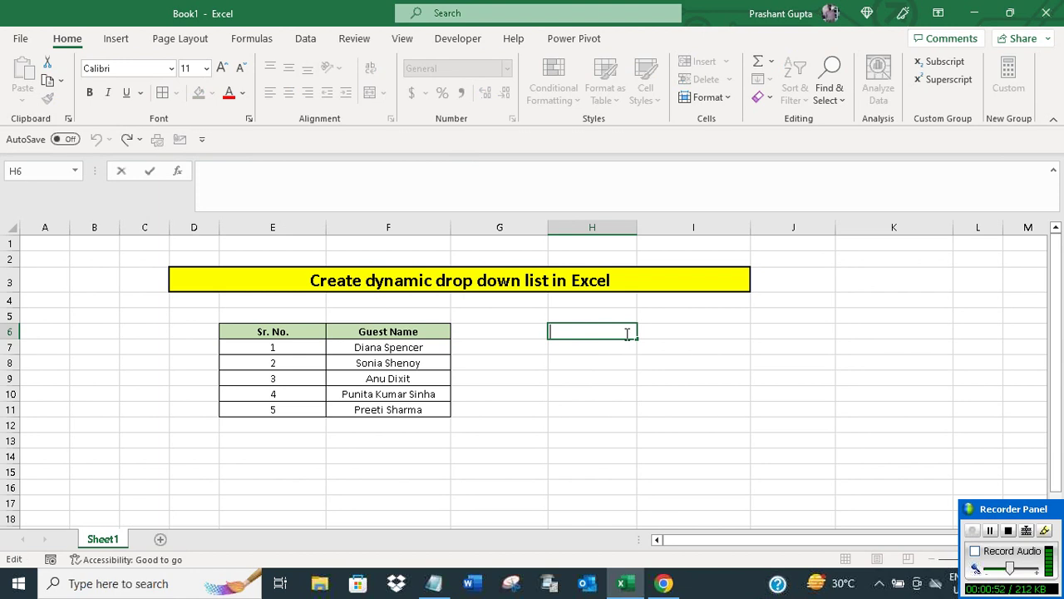
pyautogui.write('Select Gue')
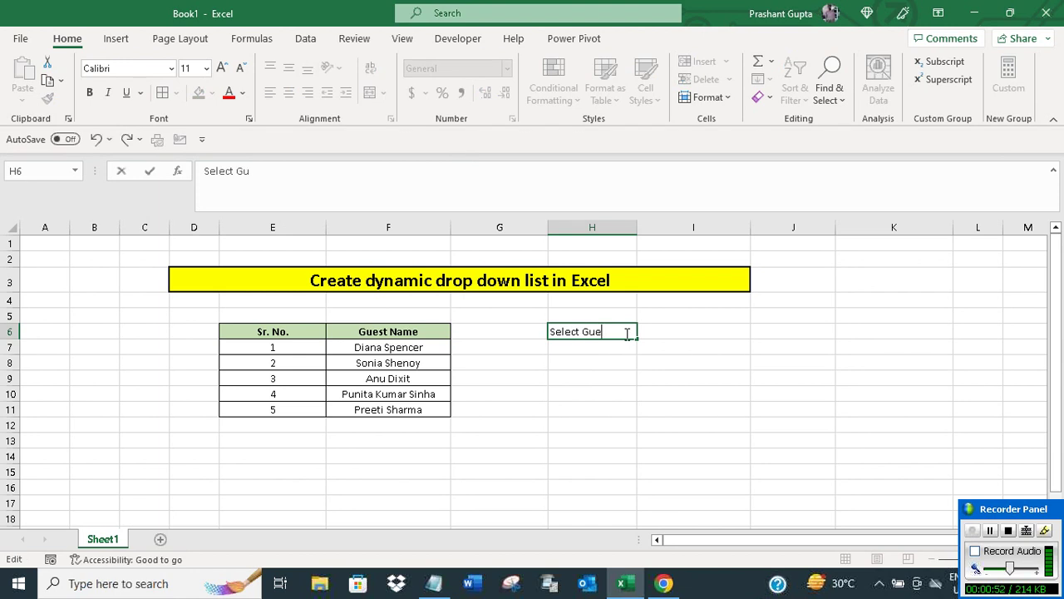
pyautogui.write('st')
pyautogui.click(667, 332)
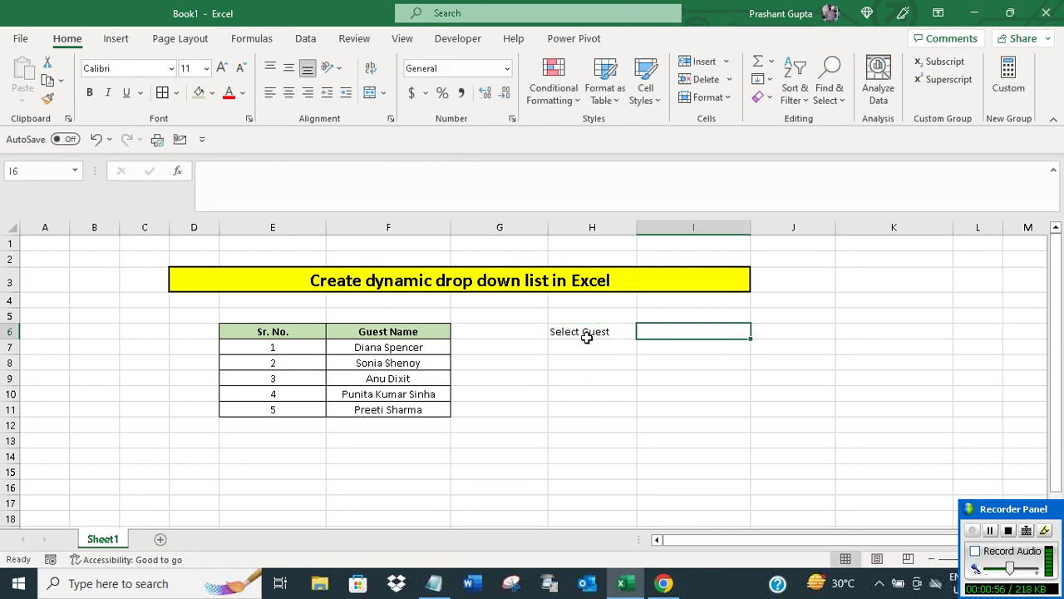
pyautogui.moveTo(587, 336)
pyautogui.mouseDown()
pyautogui.moveTo(654, 333)
pyautogui.moveTo(617, 320)
pyautogui.mouseUp()
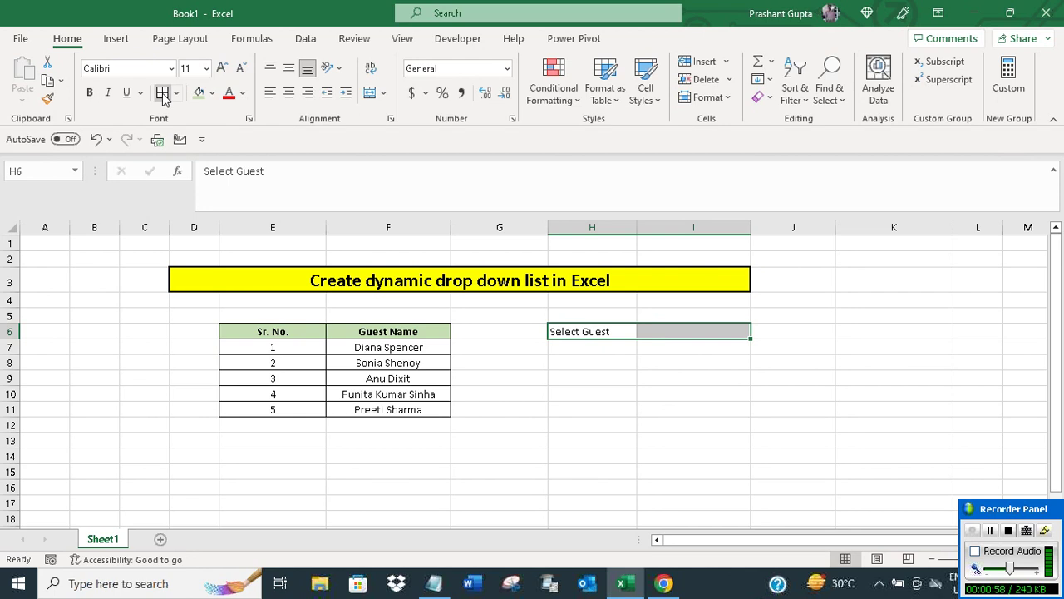
pyautogui.click(674, 362)
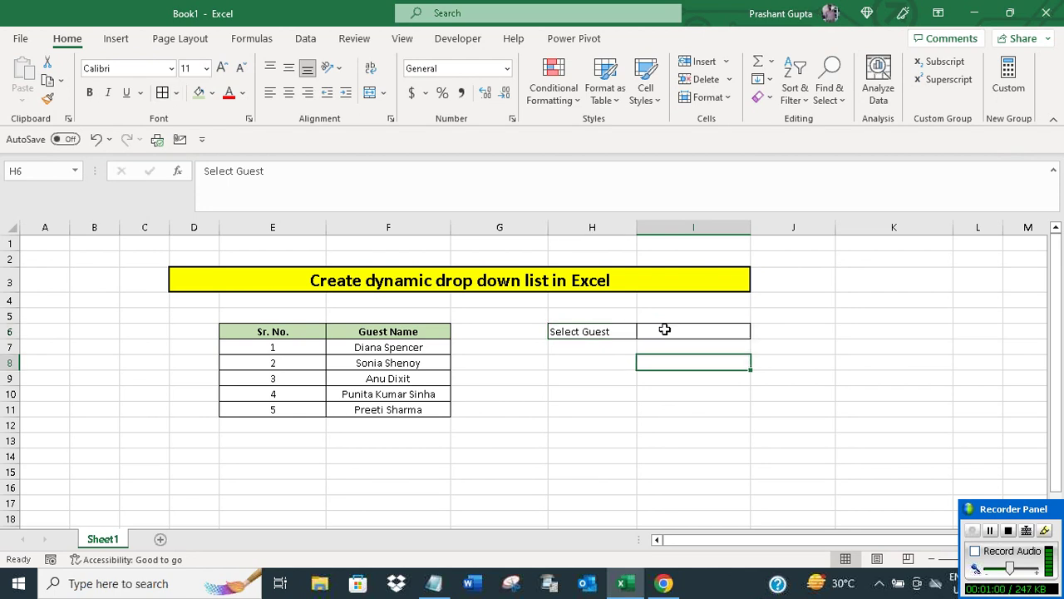
# Step: Fill entry cell I6 light orange and make the H6 label centered and bold
pyautogui.click(674, 331)
pyautogui.click(213, 94)
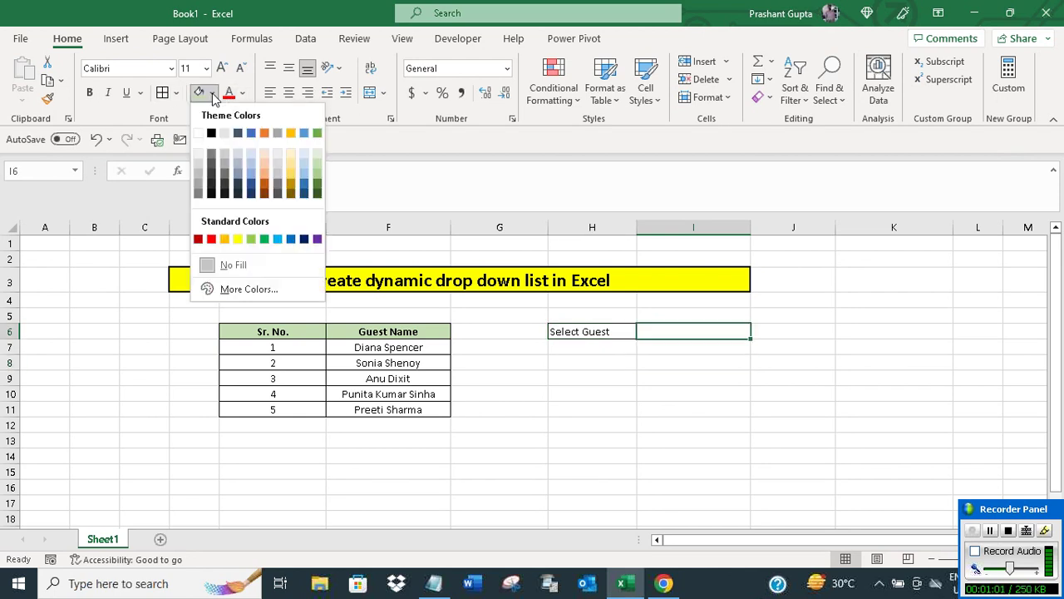
pyautogui.click(291, 169)
pyautogui.click(578, 332)
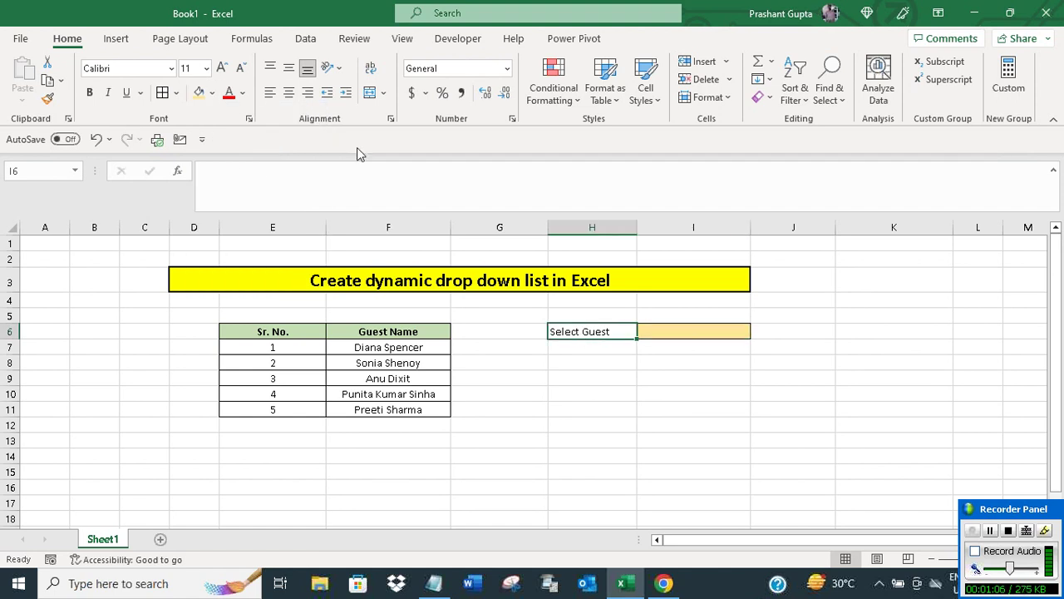
pyautogui.click(289, 92)
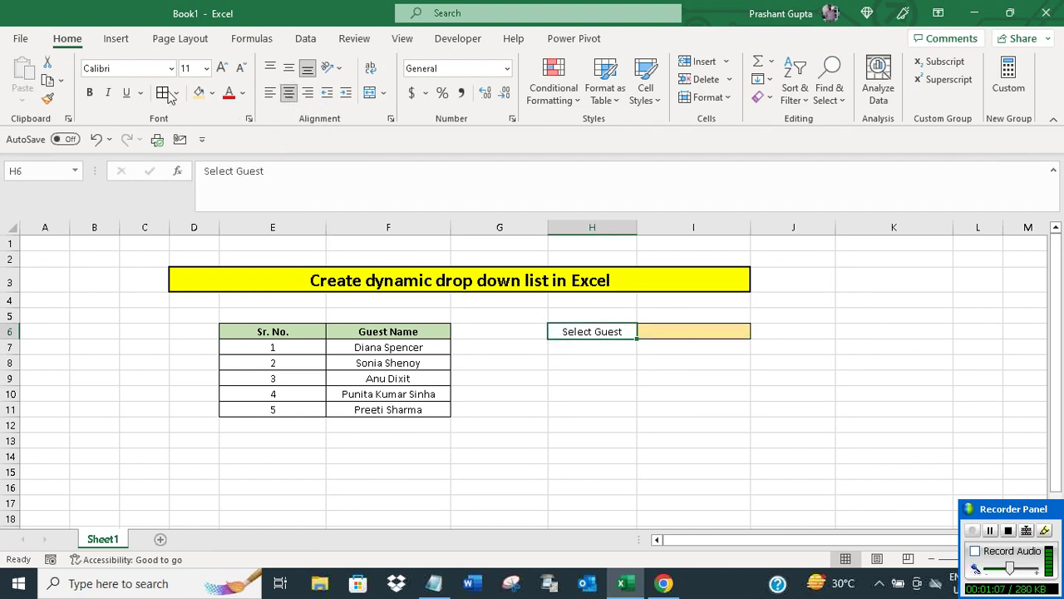
pyautogui.click(98, 90)
pyautogui.click(601, 422)
pyautogui.click(566, 401)
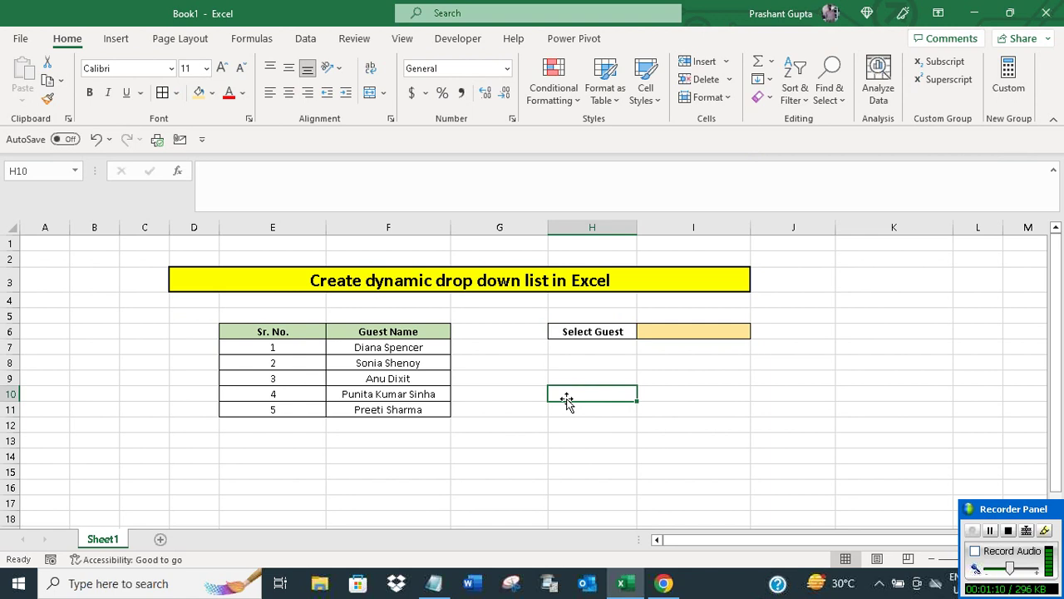
pyautogui.click(524, 394)
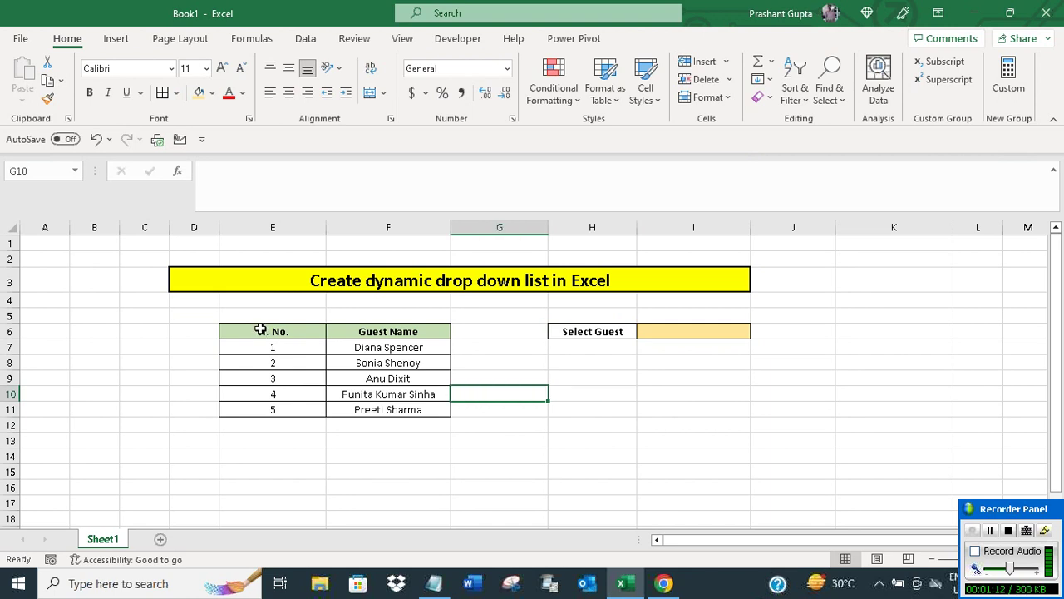
# Step: Convert the guest list E6:F11 into a table with headers
pyautogui.moveTo(258, 330); pyautogui.dragTo(351, 413)
pyautogui.click(116, 38)
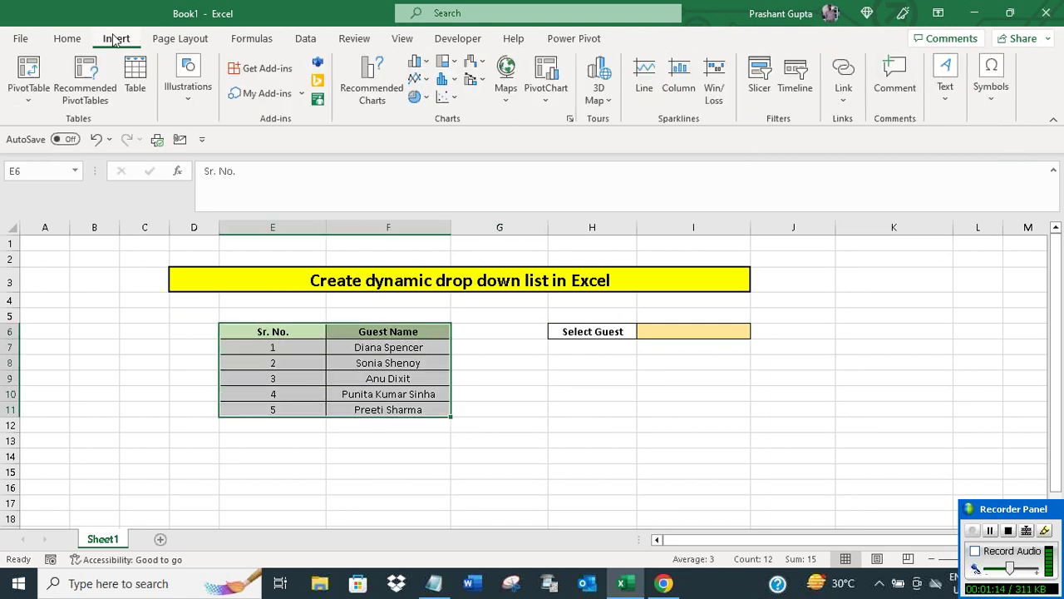
pyautogui.click(135, 83)
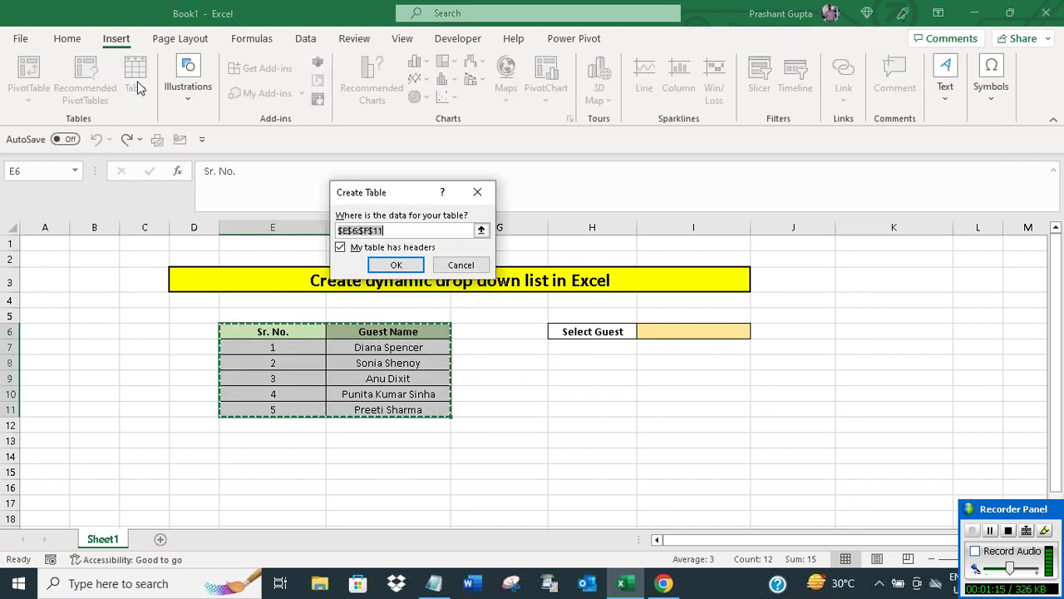
pyautogui.click(398, 268)
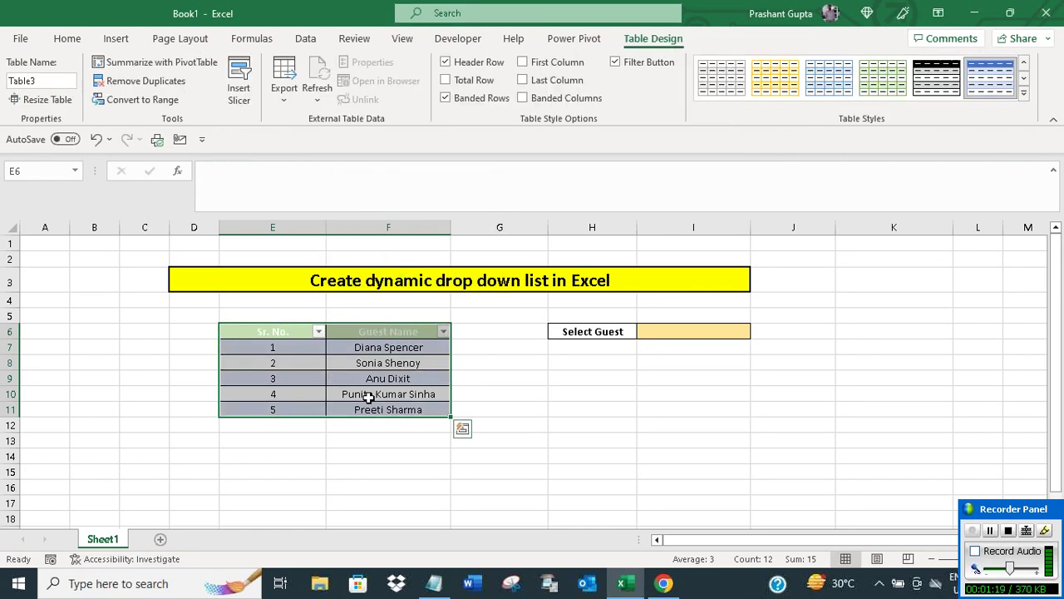
pyautogui.click(518, 391)
# Step: Turn off the filter arrows on the new table's header row
pyautogui.click(315, 362)
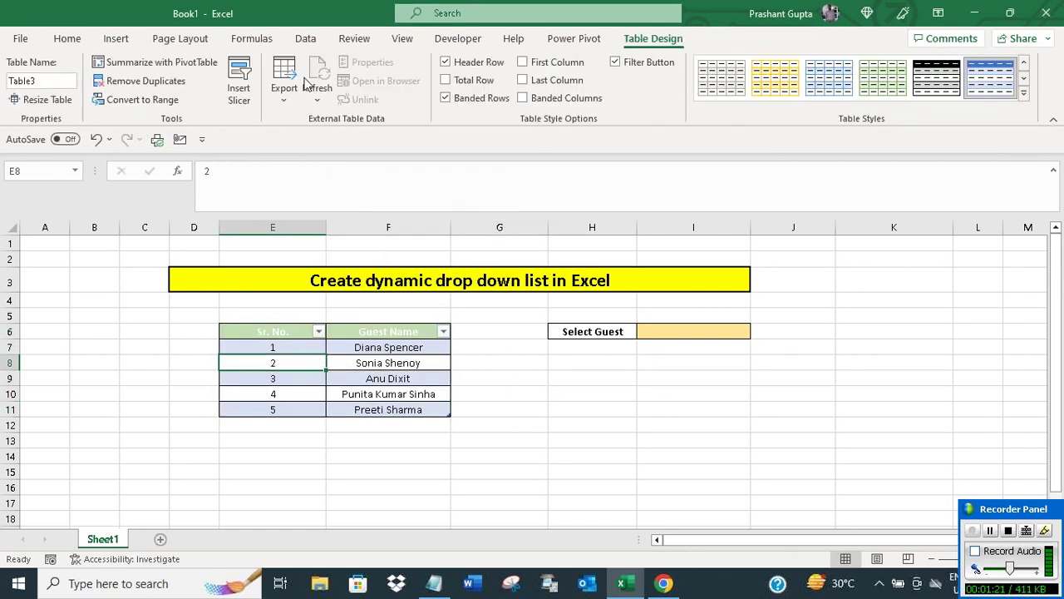
pyautogui.click(306, 39)
pyautogui.click(487, 102)
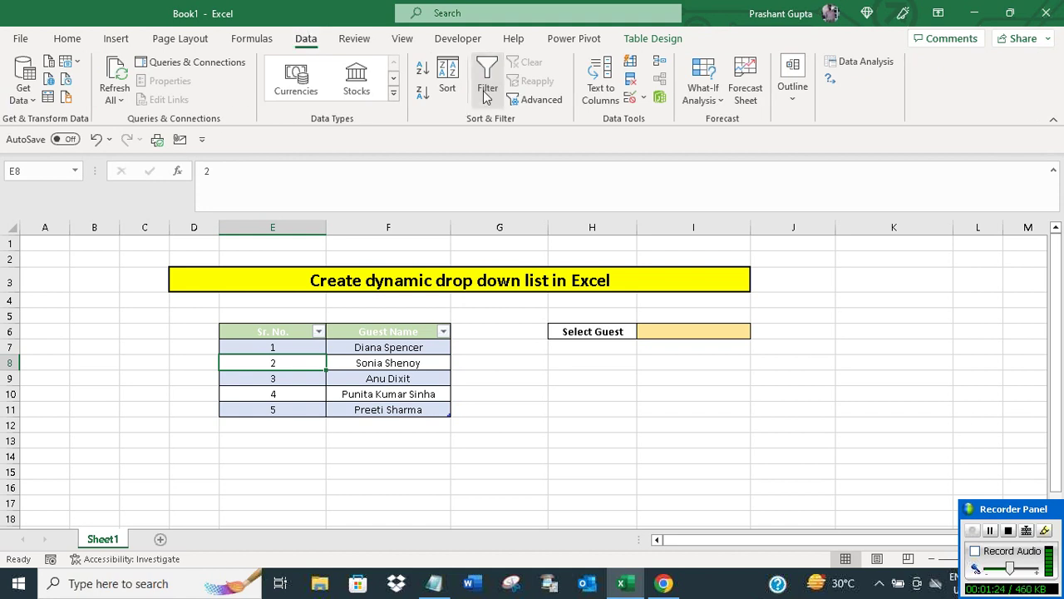
pyautogui.click(517, 391)
pyautogui.click(287, 332)
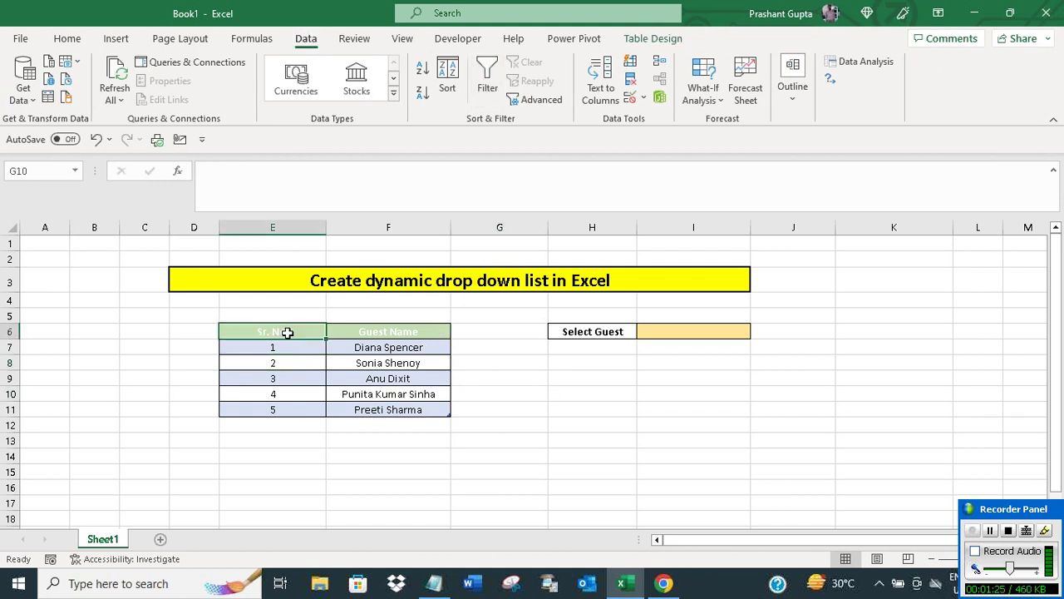
pyautogui.hotkey('shift', 'Right')
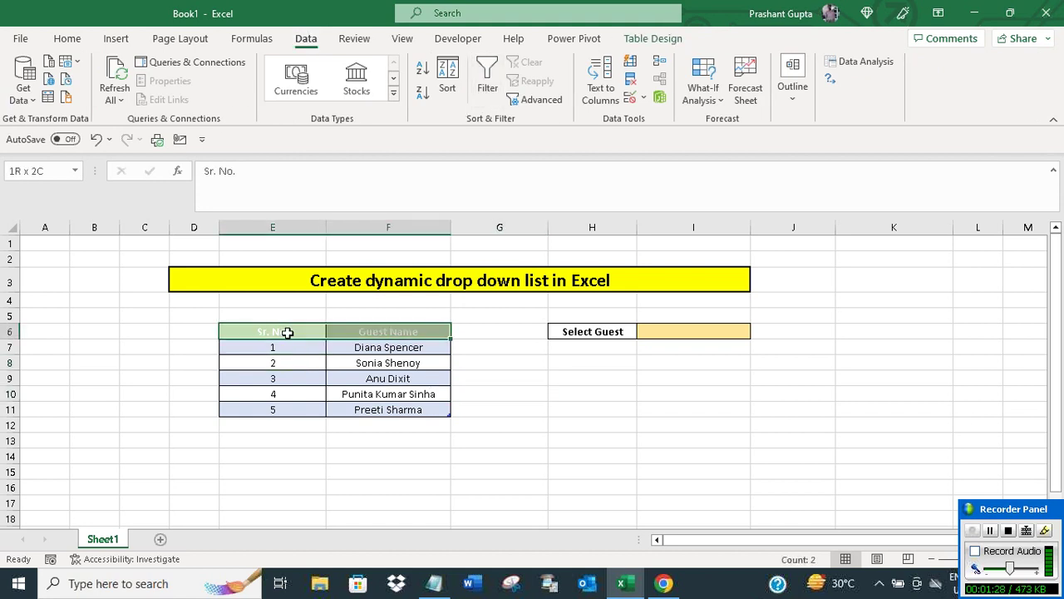
pyautogui.click(72, 44)
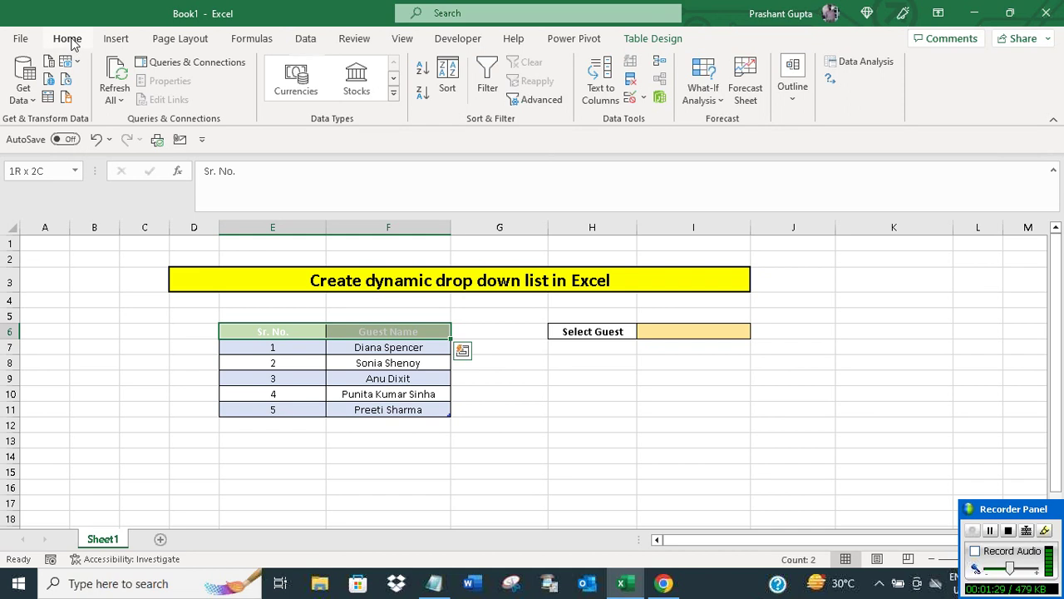
# Step: Select the five guest names F7:F11 in the Guest Name column
pyautogui.click(212, 93)
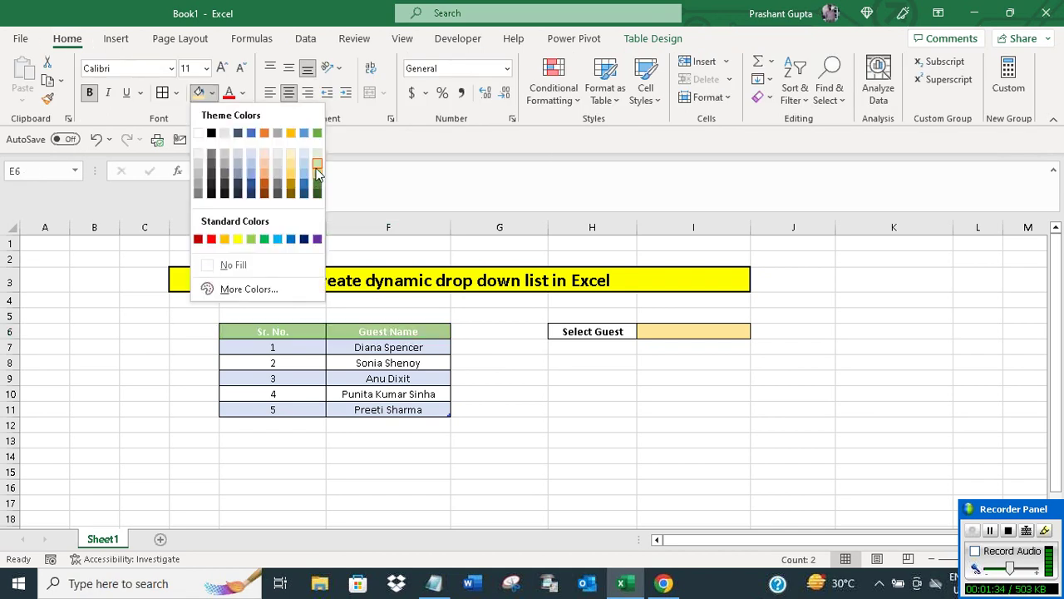
pyautogui.click(514, 376)
pyautogui.click(507, 404)
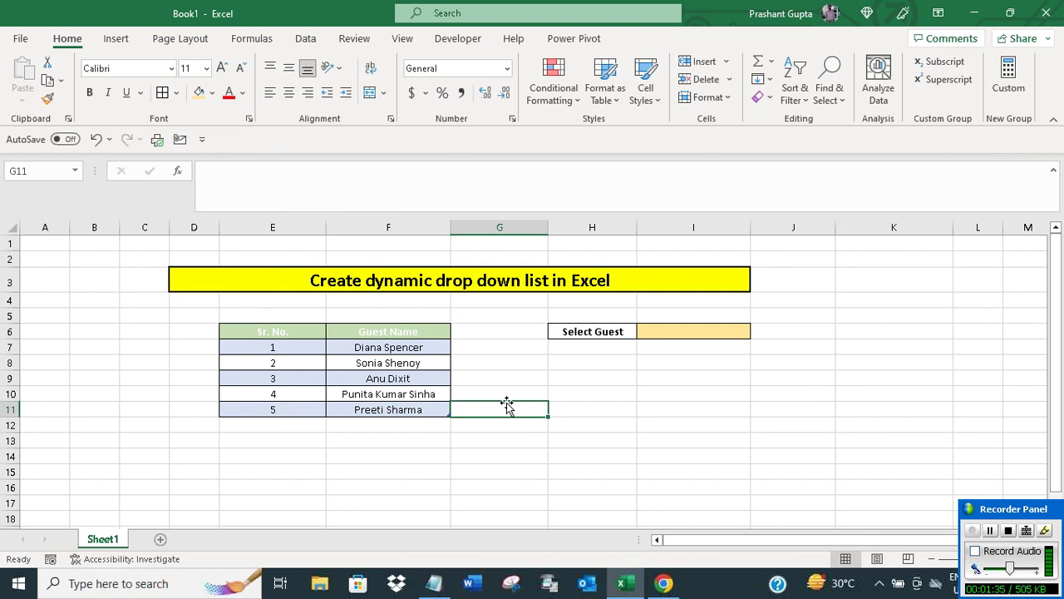
pyautogui.click(389, 347)
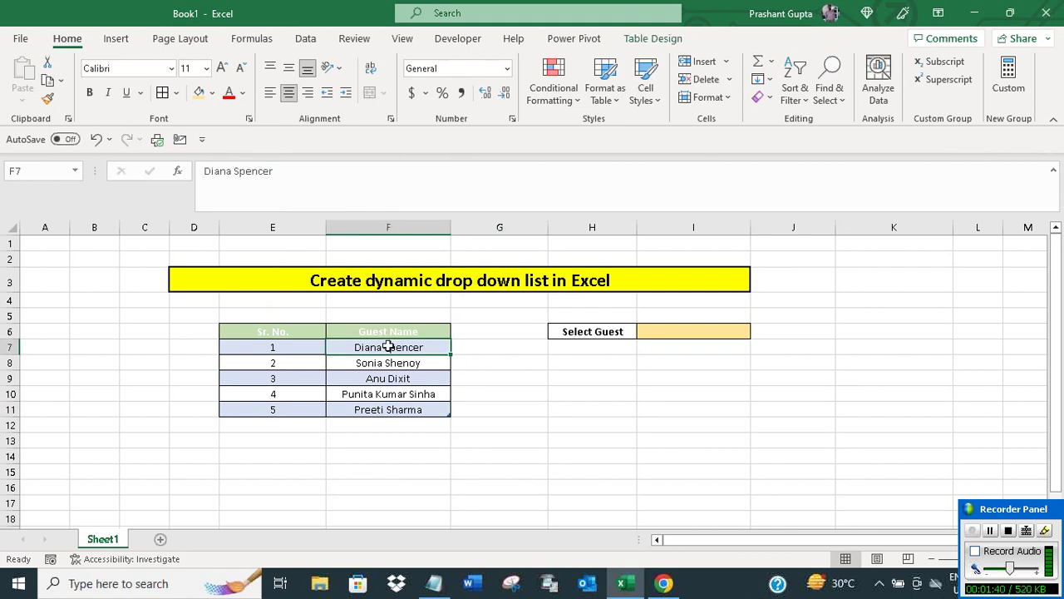
pyautogui.hotkey('shift', 'Down')
pyautogui.hotkey('shift', 'Down')
pyautogui.hotkey('shift', 'Down')
pyautogui.hotkey('shift', 'Down')
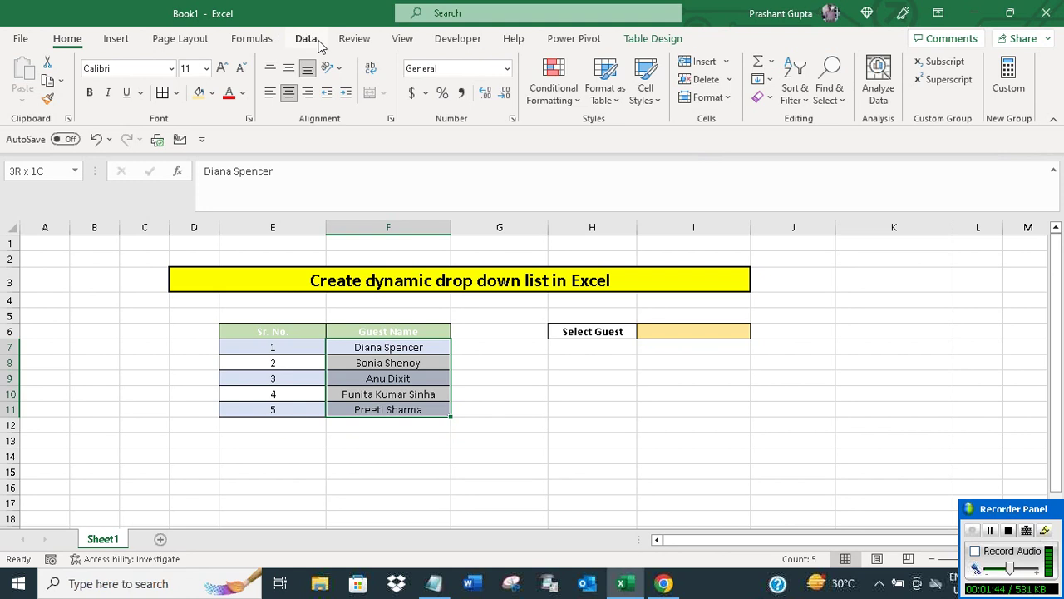
# Step: Define the workbook name Guests referring to =Table3[Guest Name]
pyautogui.click(254, 40)
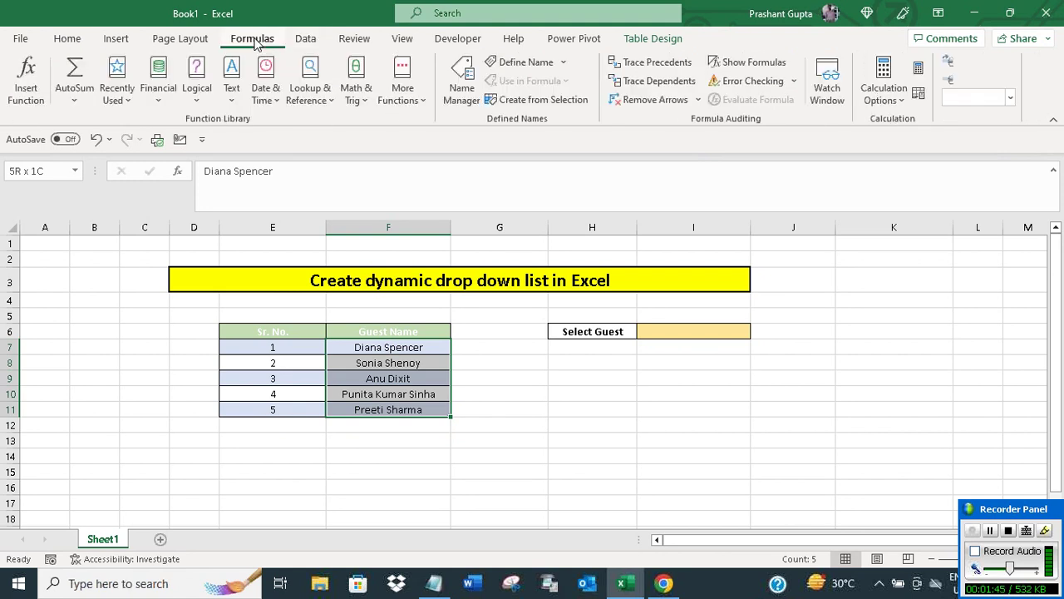
pyautogui.click(525, 63)
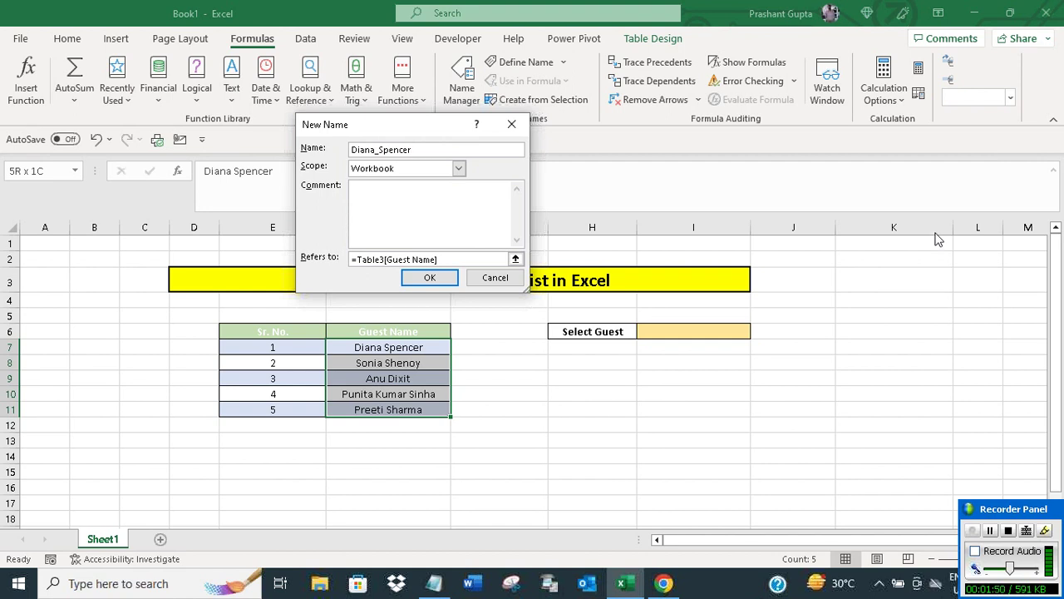
pyautogui.press('BackSpace')
pyautogui.press('BackSpace')
pyautogui.press('BackSpace')
pyautogui.click(431, 279)
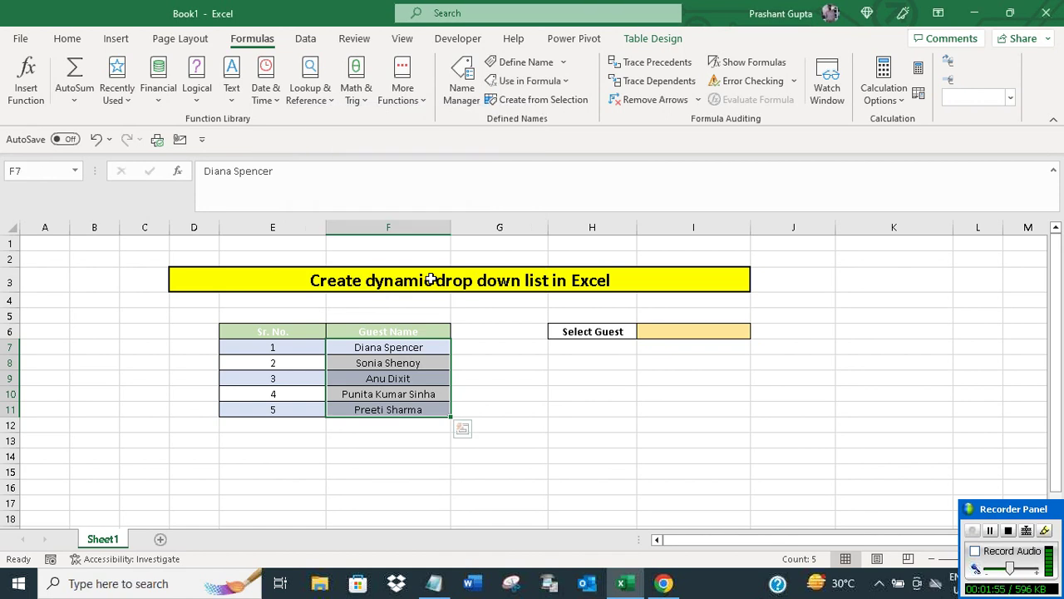
pyautogui.click(537, 406)
pyautogui.click(420, 349)
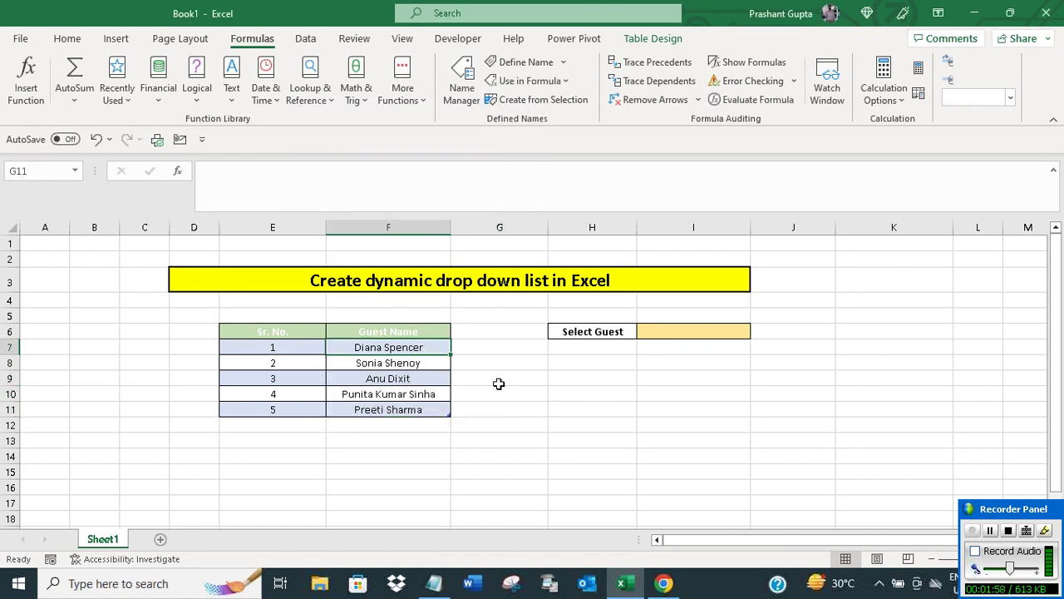
pyautogui.click(498, 380)
# Step: Give cell I6 List data validation with source =Guests
pyautogui.click(690, 331)
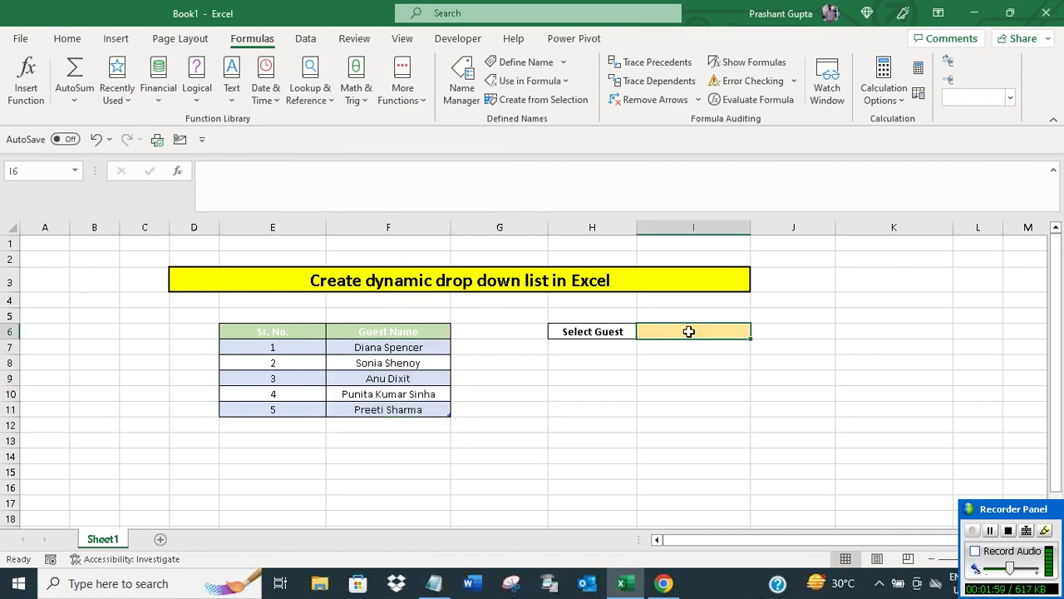
pyautogui.click(70, 41)
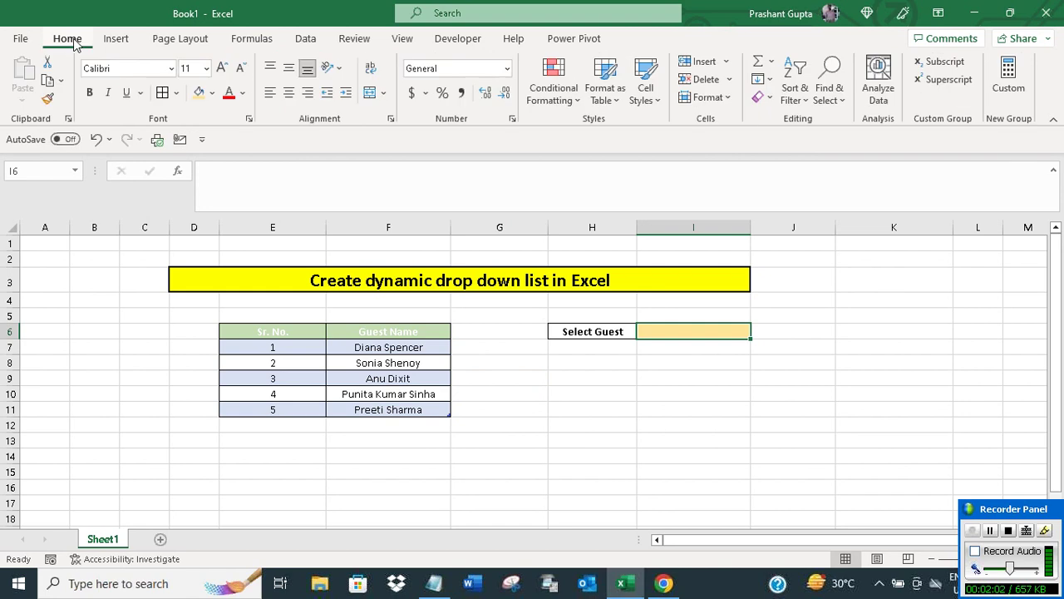
pyautogui.click(321, 43)
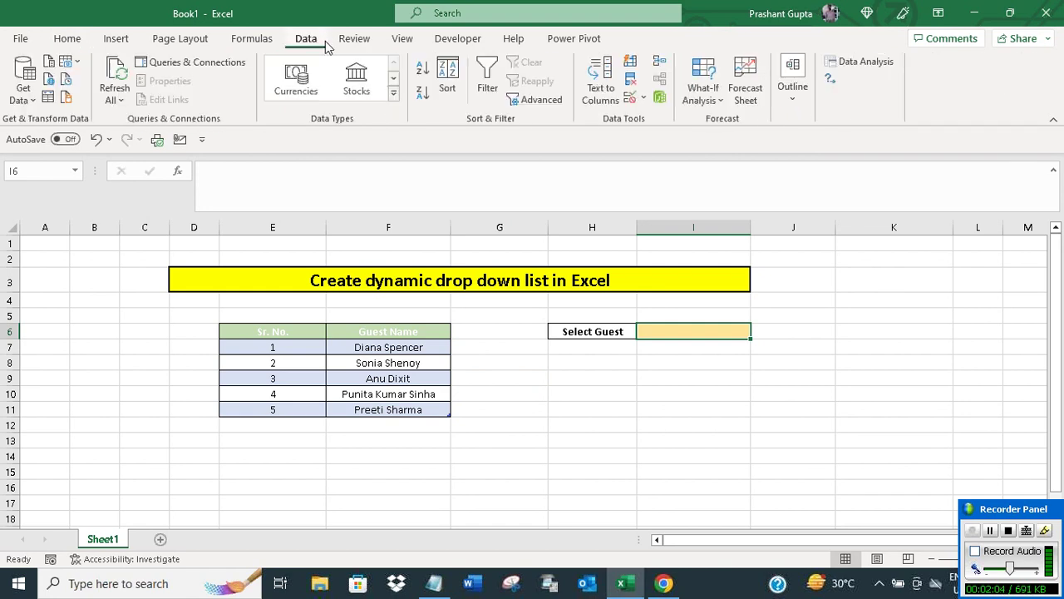
pyautogui.click(636, 97)
pyautogui.click(649, 119)
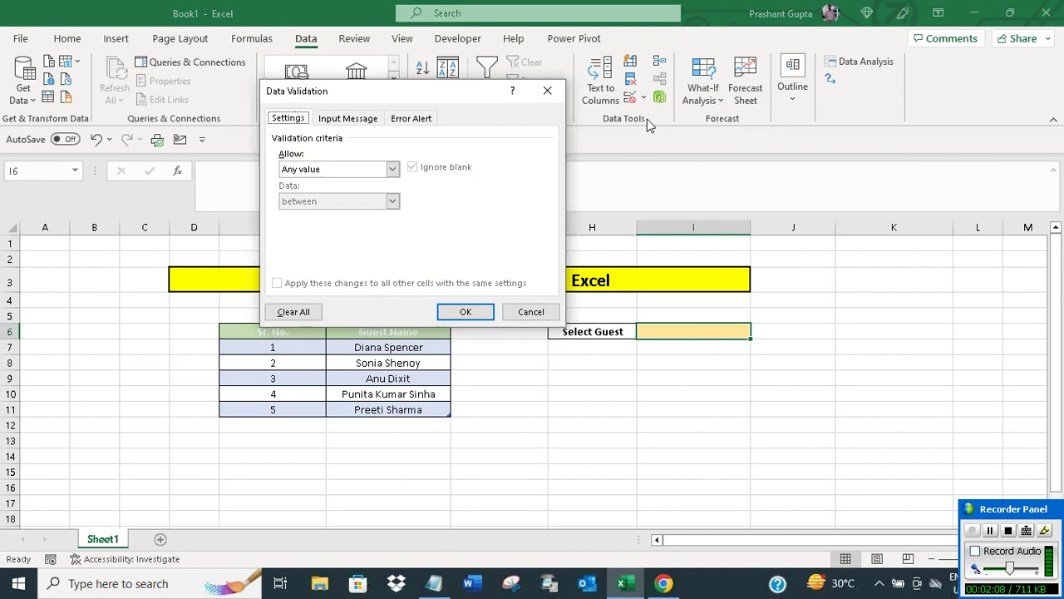
pyautogui.click(392, 168)
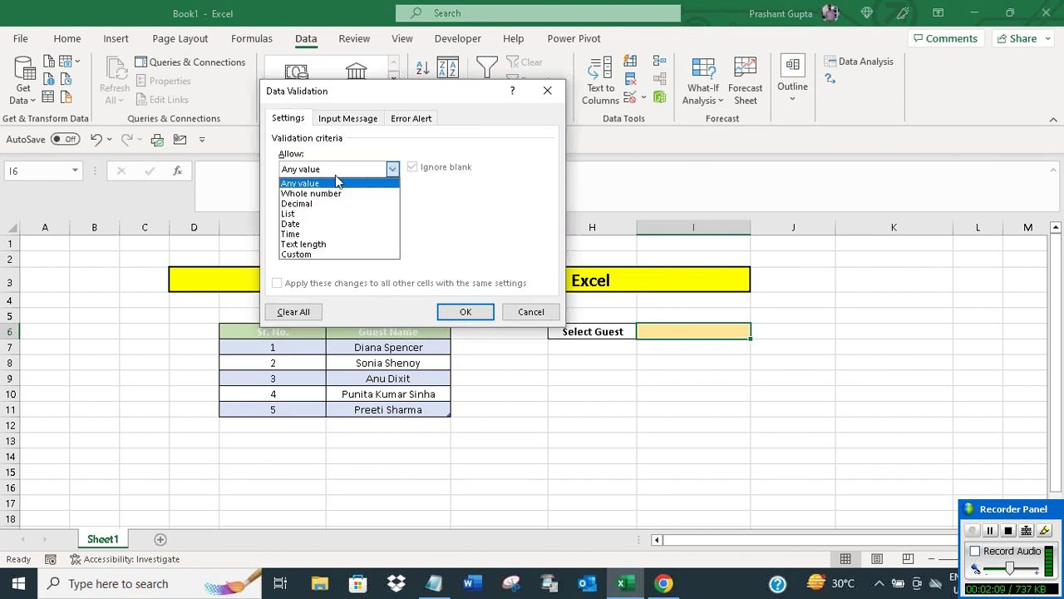
pyautogui.click(301, 214)
pyautogui.click(315, 230)
pyautogui.write('=Guests')
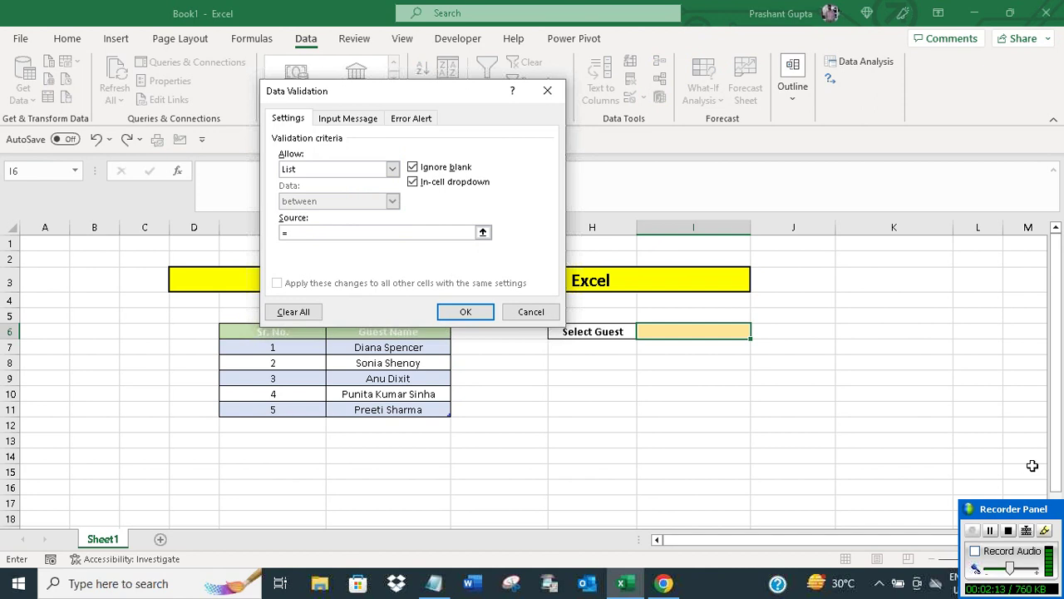
pyautogui.click(463, 313)
pyautogui.click(587, 362)
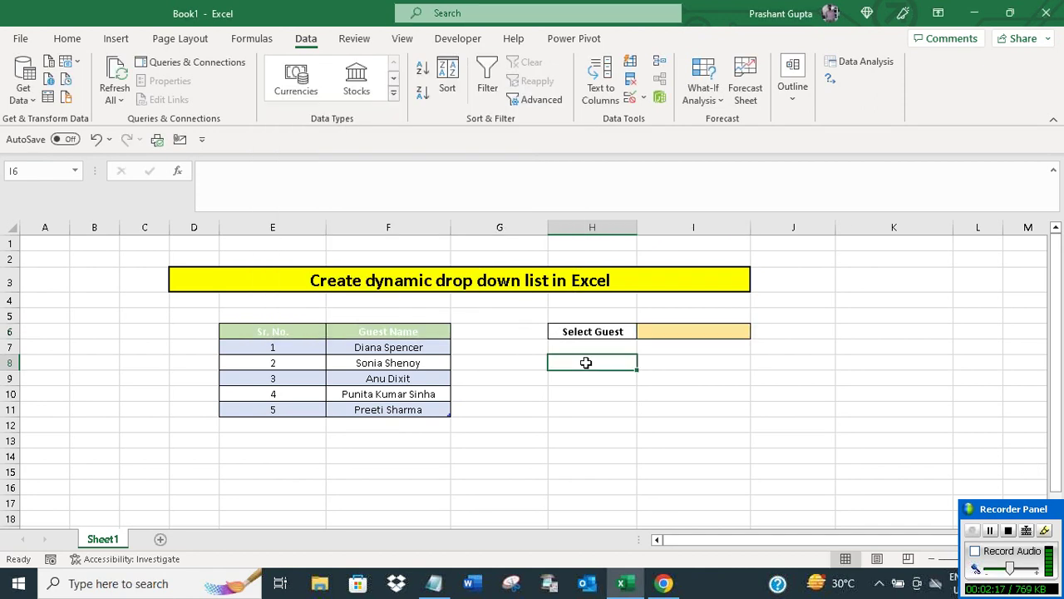
# Step: Test the I6 drop-down by picking three different guests in turn
pyautogui.click(738, 331)
pyautogui.click(757, 331)
pyautogui.click(674, 365)
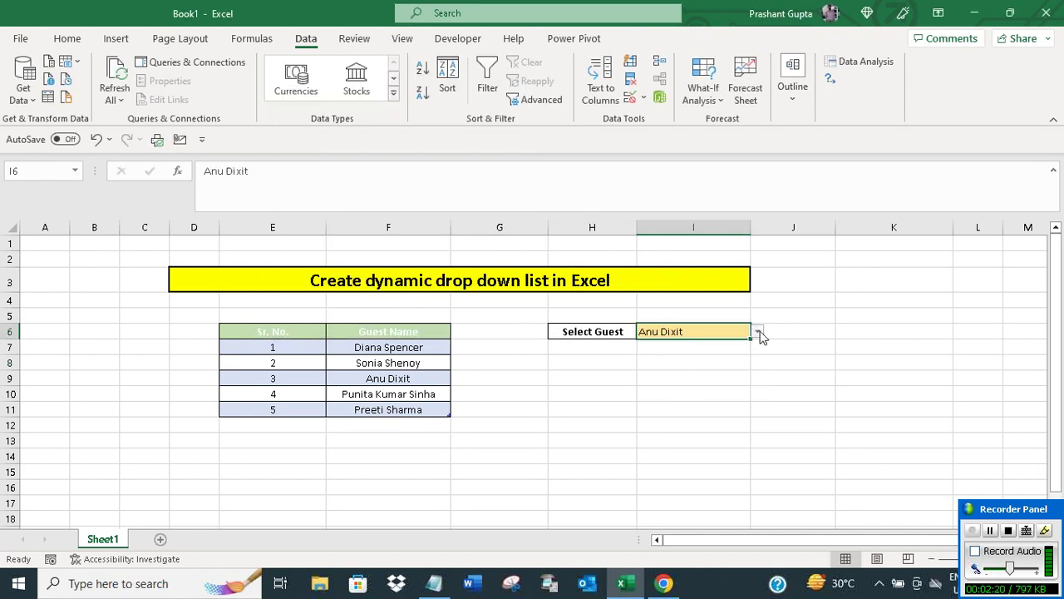
pyautogui.click(757, 331)
pyautogui.click(675, 385)
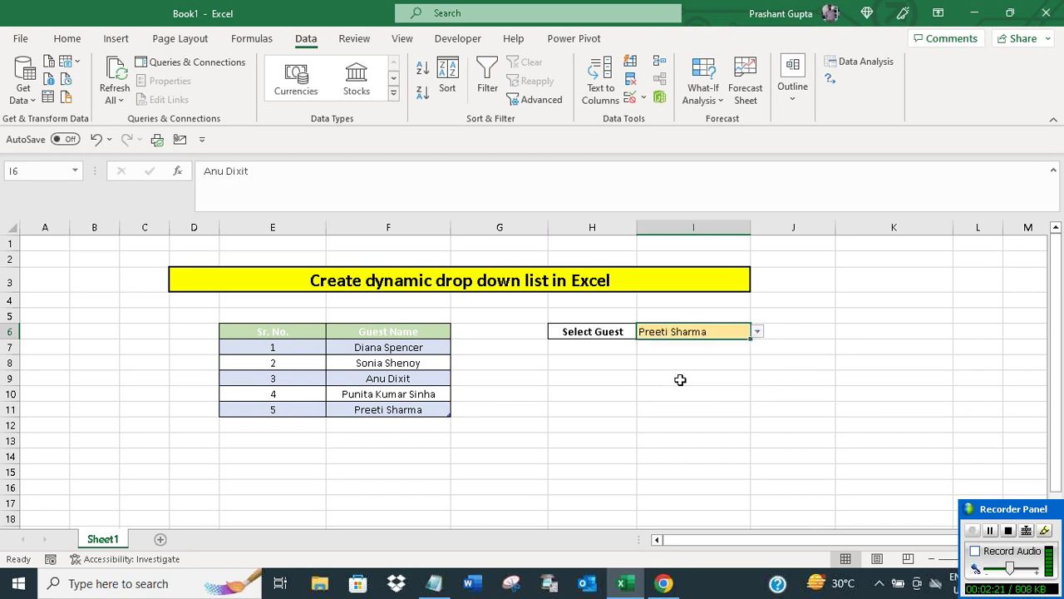
pyautogui.click(757, 331)
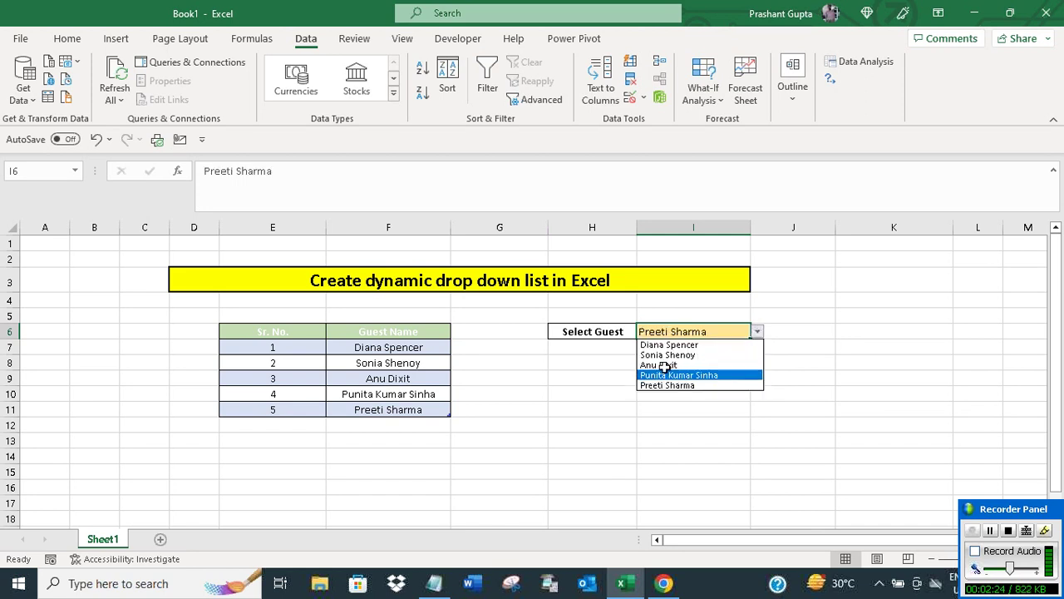
pyautogui.click(680, 375)
pyautogui.click(557, 415)
pyautogui.click(277, 425)
# Step: Add guest number 6 with their name in row 12, extending the table
pyautogui.write('6')
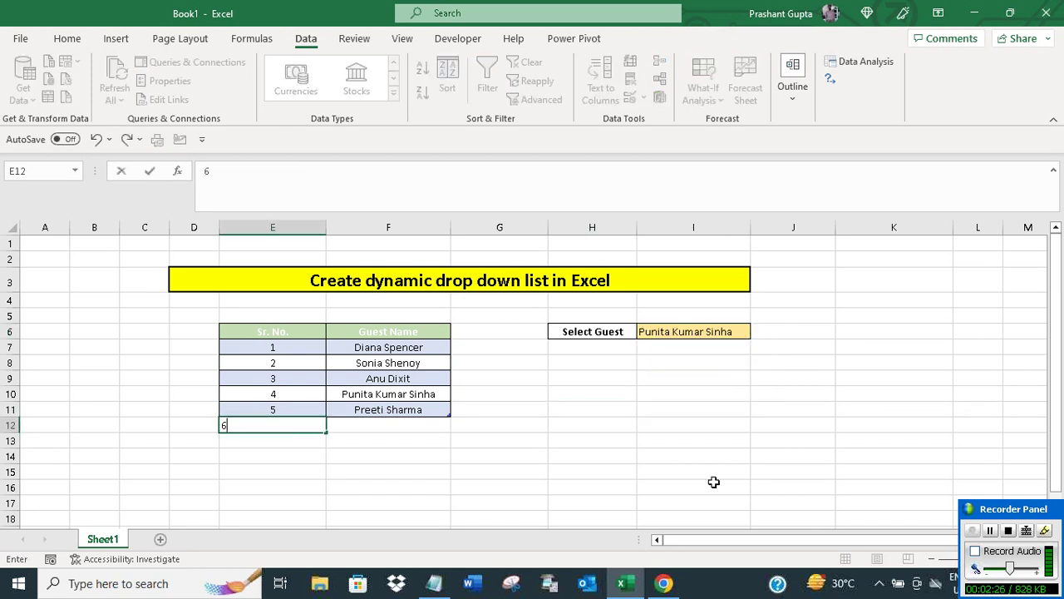
pyautogui.click(376, 429)
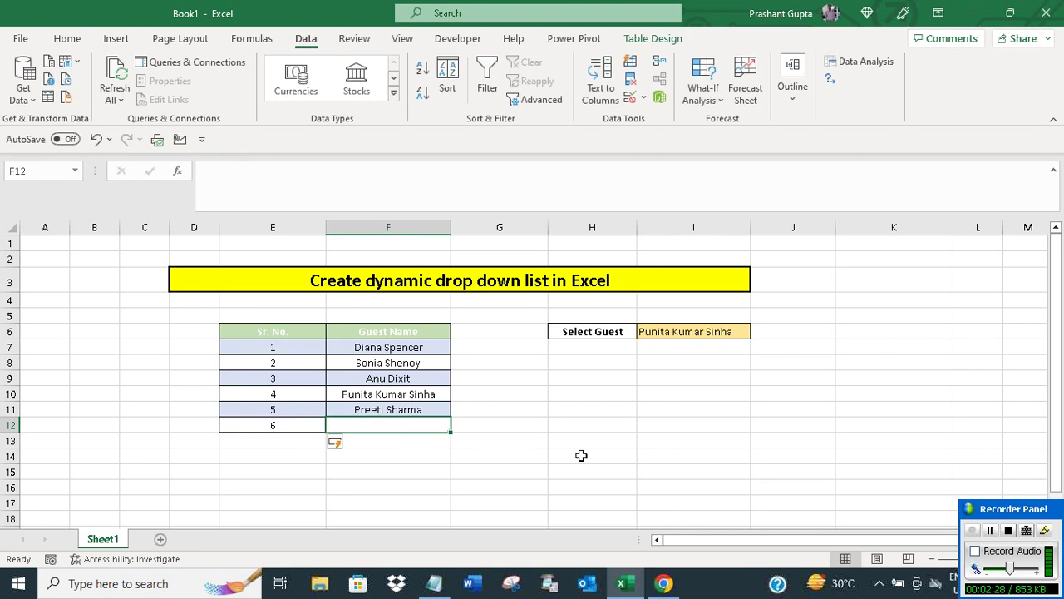
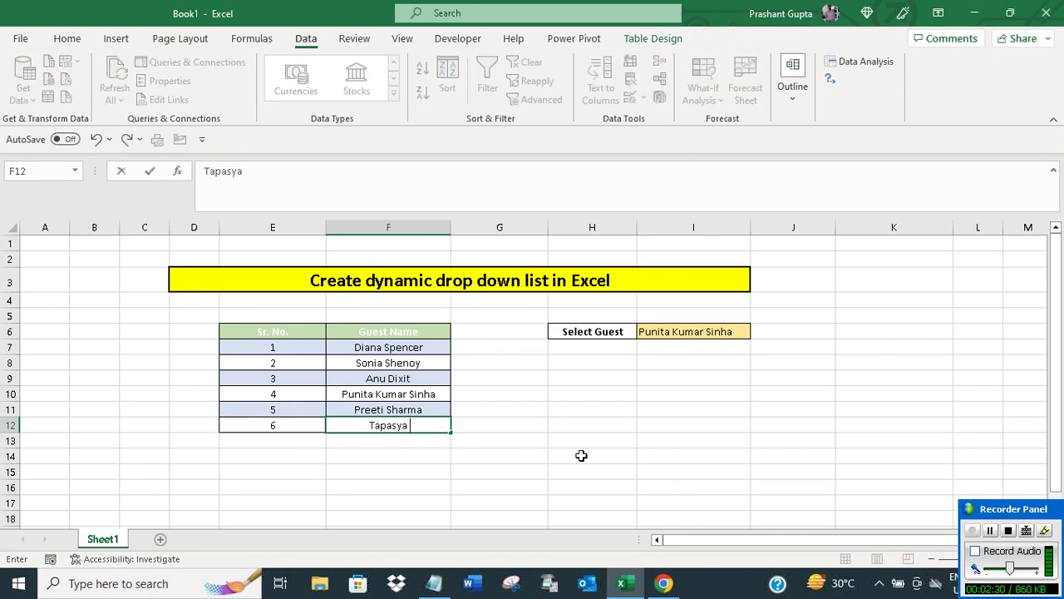
pyautogui.scroll(-1, 268, 459)
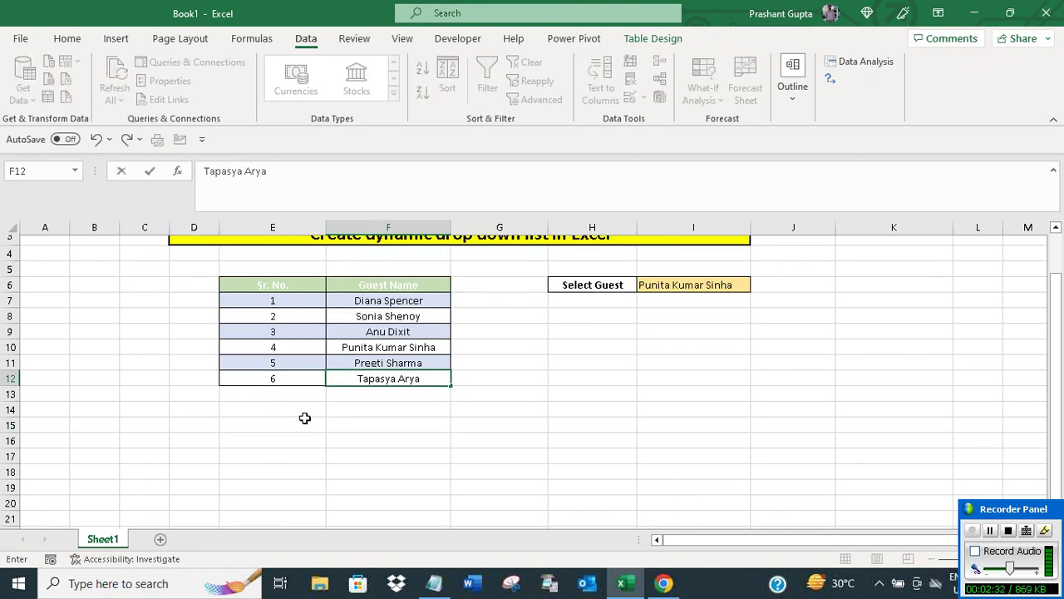
pyautogui.click(281, 388)
pyautogui.scroll(1, 283, 386)
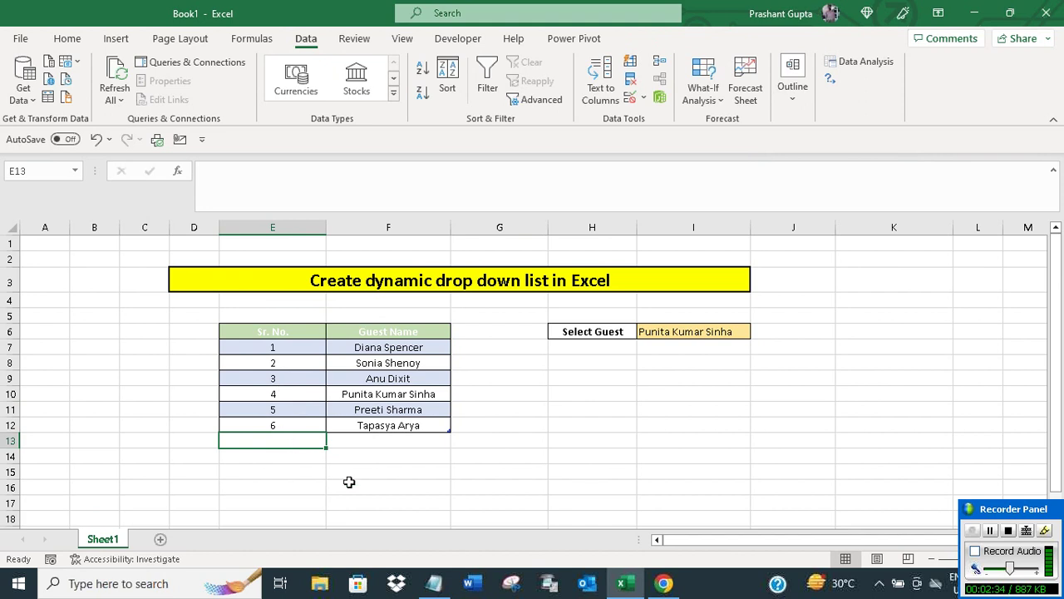
# Step: Add guests numbered 7 and 8 with their names in rows 13 and 14
pyautogui.write('7')
pyautogui.press('Tab')
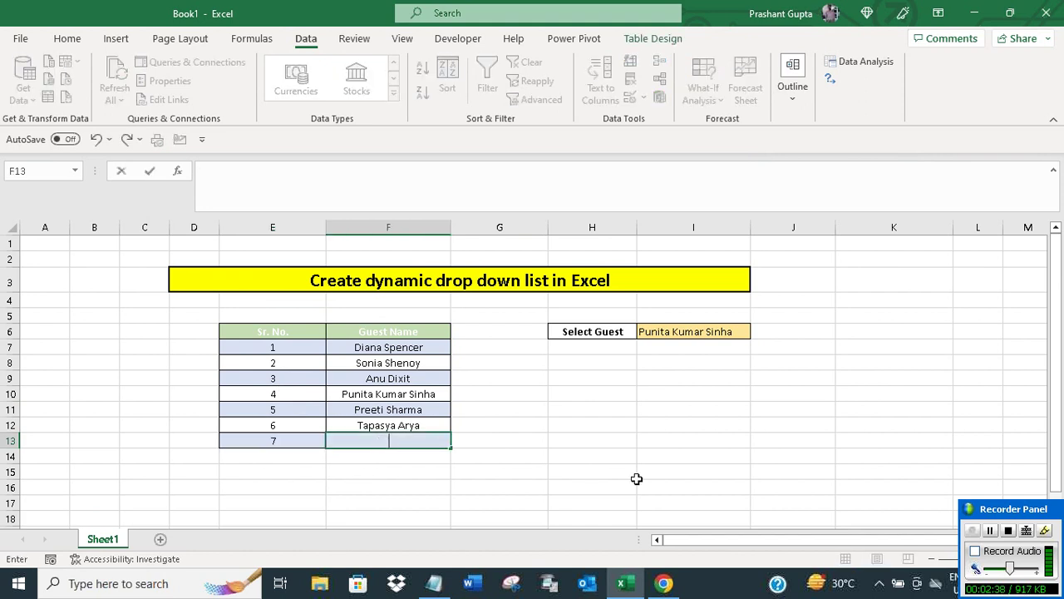
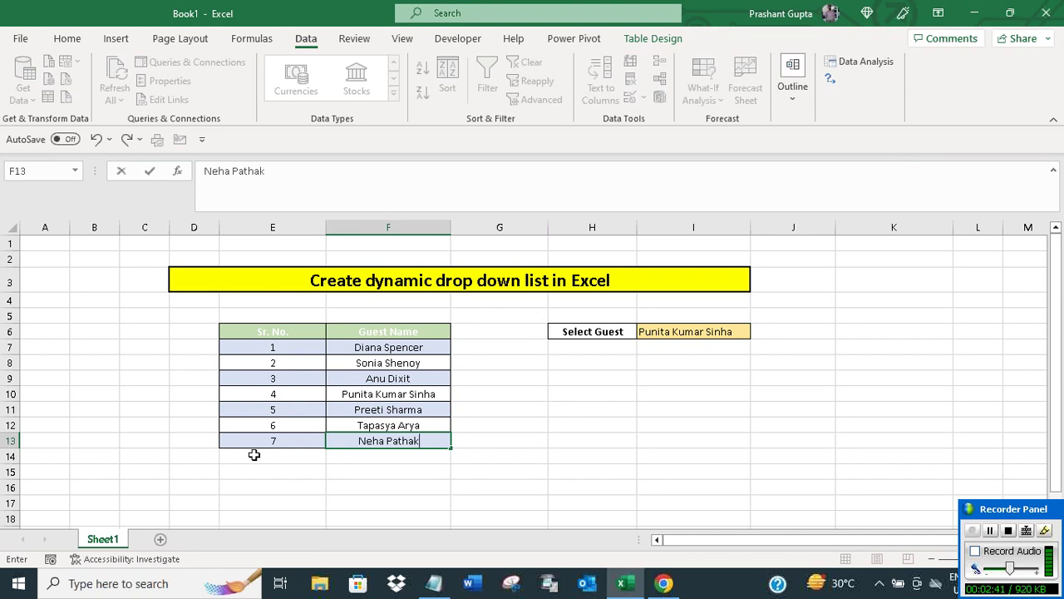
pyautogui.click(273, 457)
pyautogui.write('8')
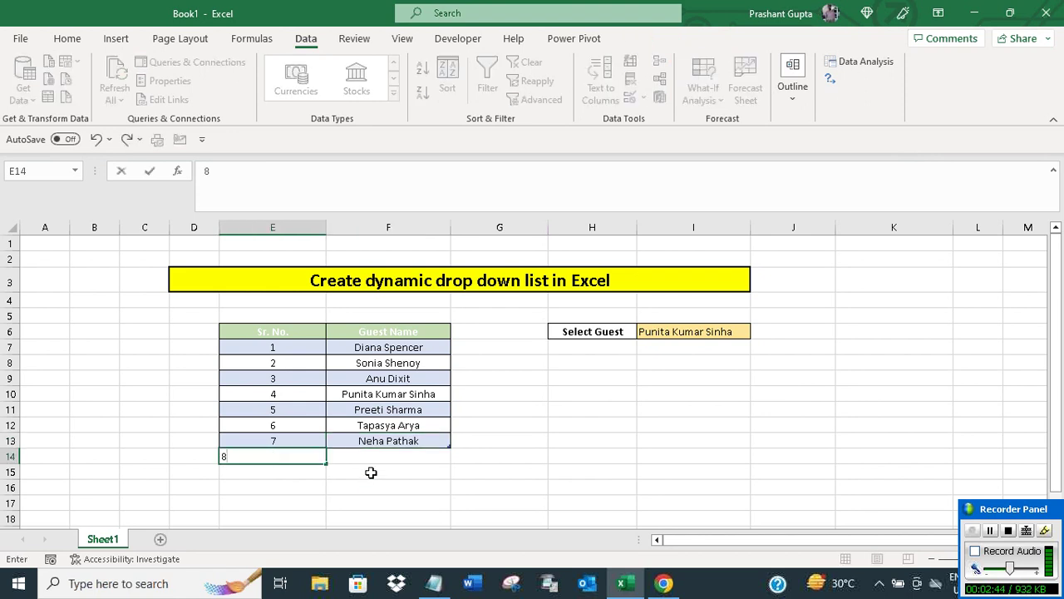
pyautogui.click(377, 457)
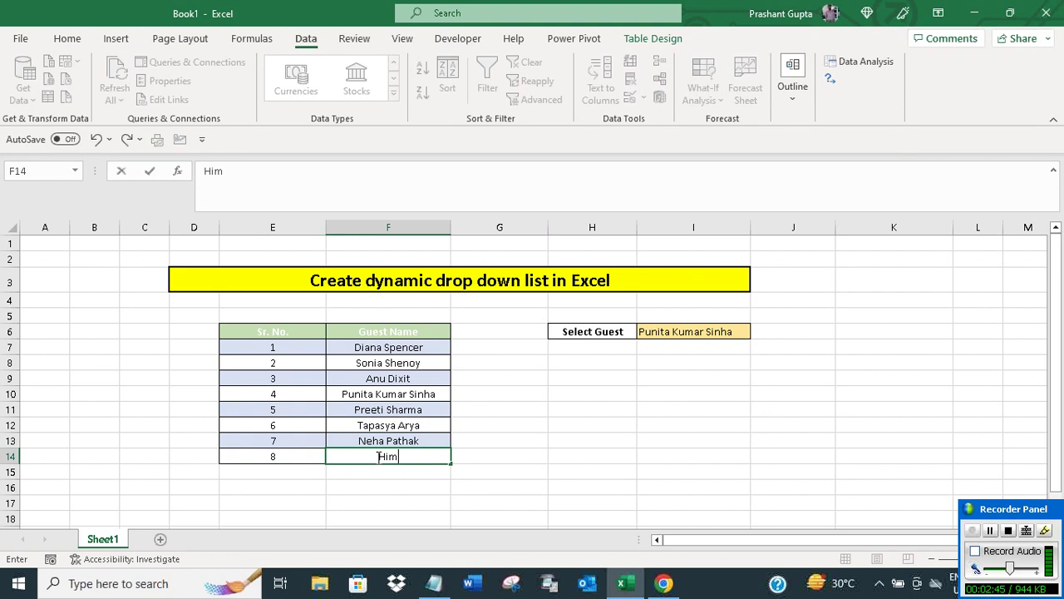
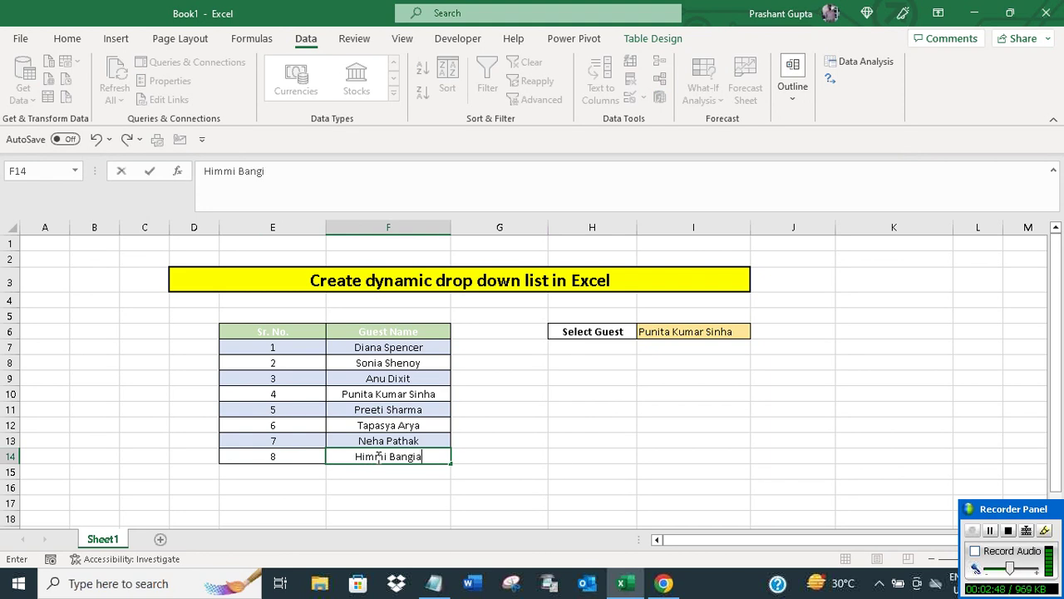
pyautogui.click(480, 440)
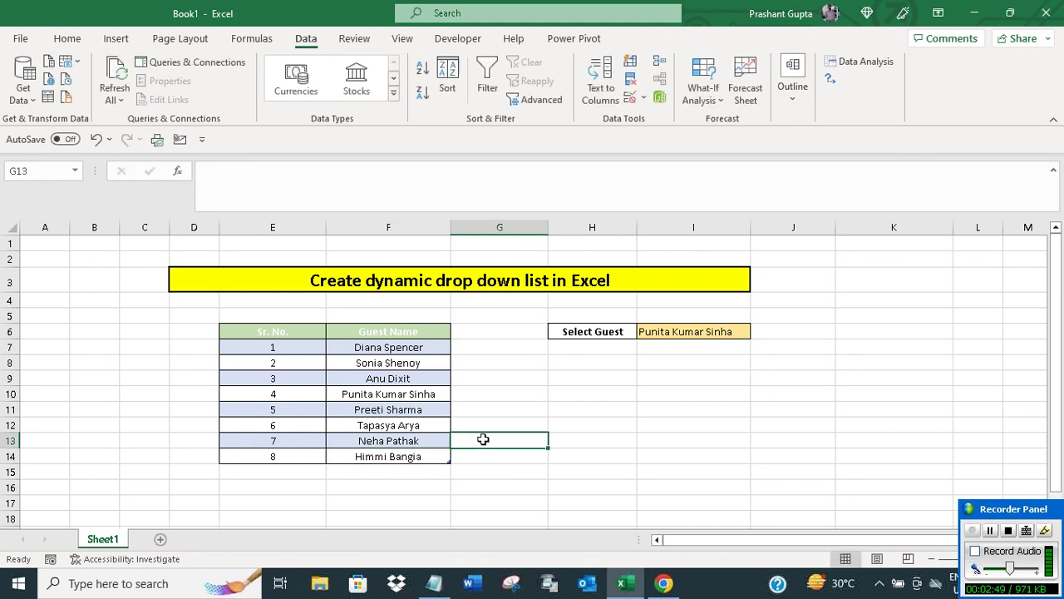
# Step: Pick the seventh, then eighth, then sixth guest from the I6 drop-down
pyautogui.click(739, 329)
pyautogui.click(757, 331)
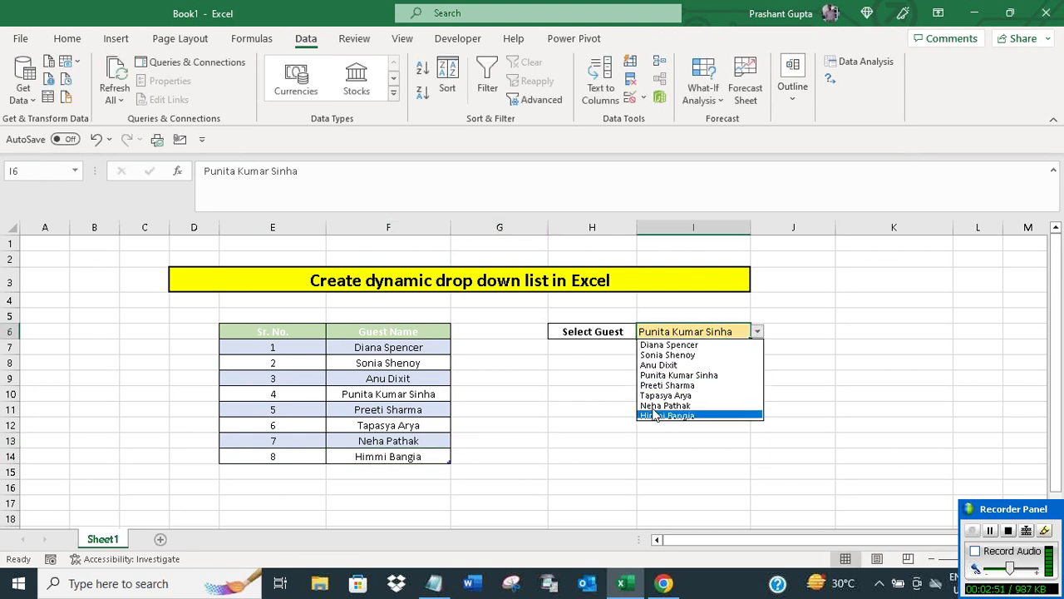
pyautogui.click(664, 405)
pyautogui.click(759, 331)
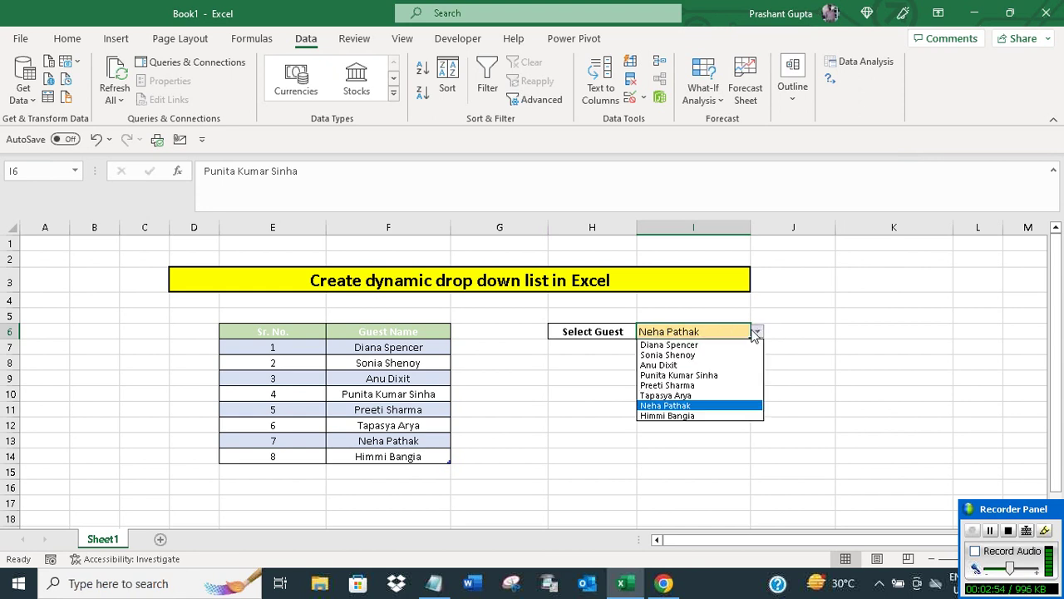
pyautogui.click(668, 415)
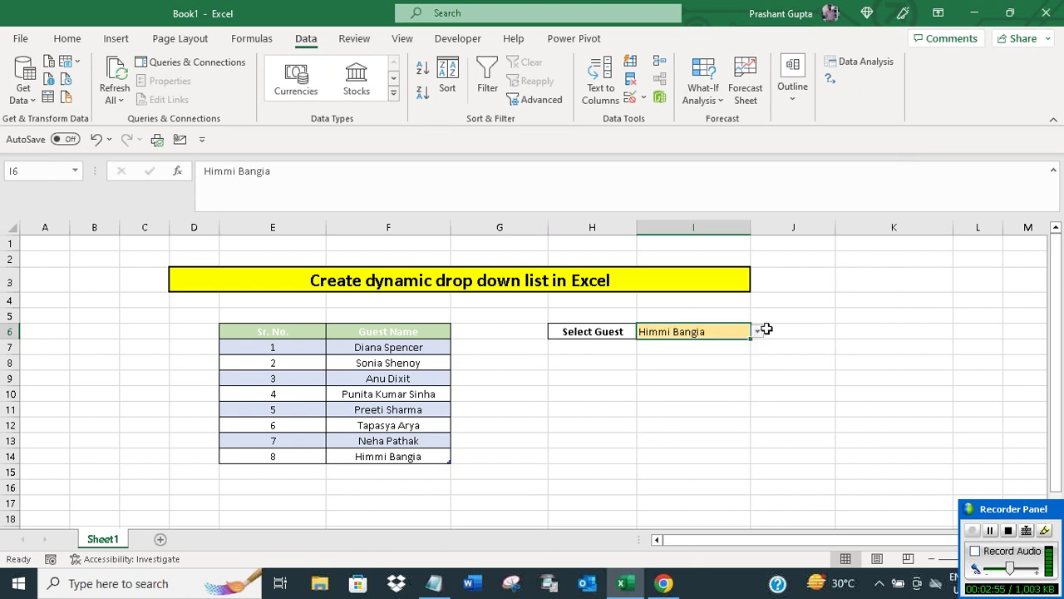
pyautogui.click(759, 331)
pyautogui.click(675, 394)
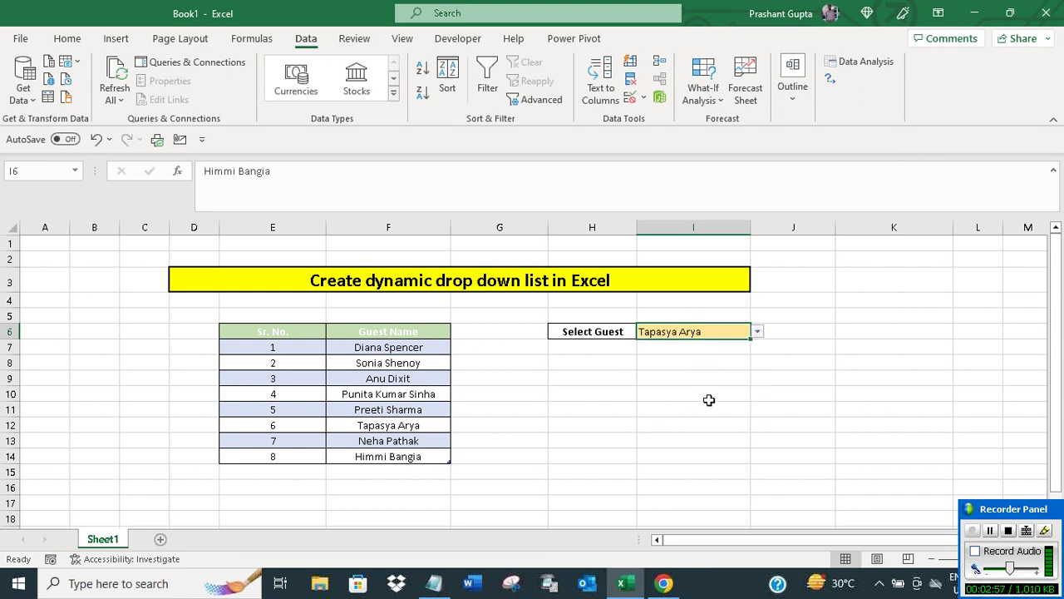
pyautogui.click(709, 396)
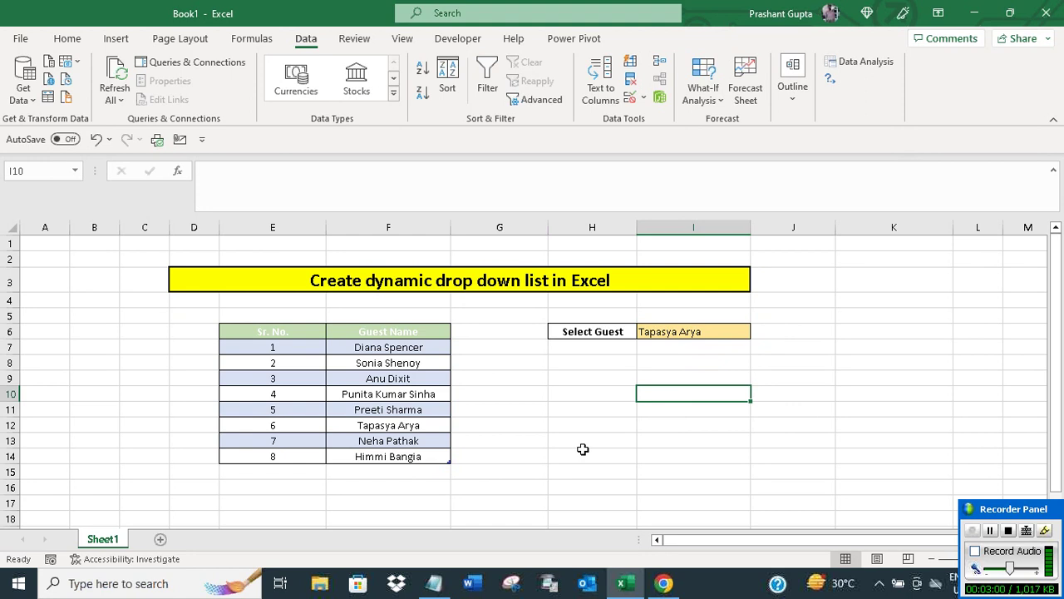
pyautogui.click(582, 331)
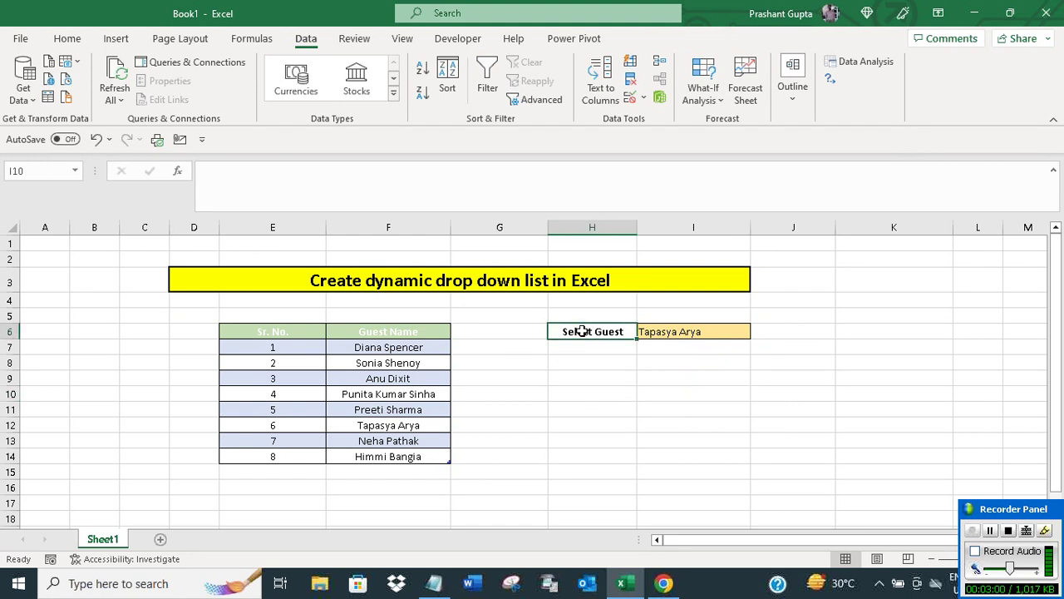
# Step: Give the Select Guest label cell H6 a light blue fill, then select drop-down cell I6
pyautogui.click(68, 39)
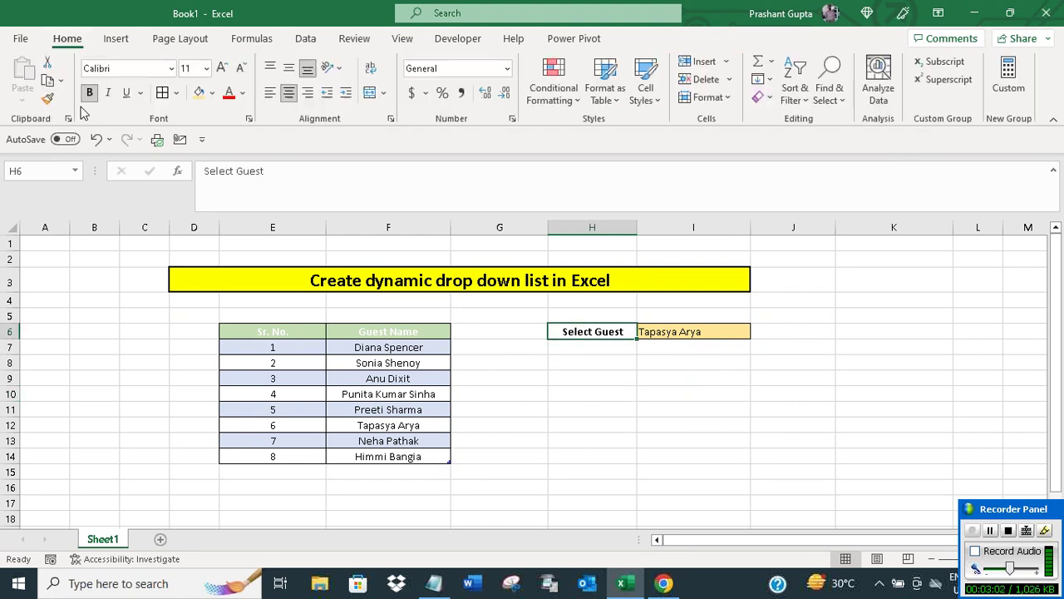
pyautogui.click(213, 94)
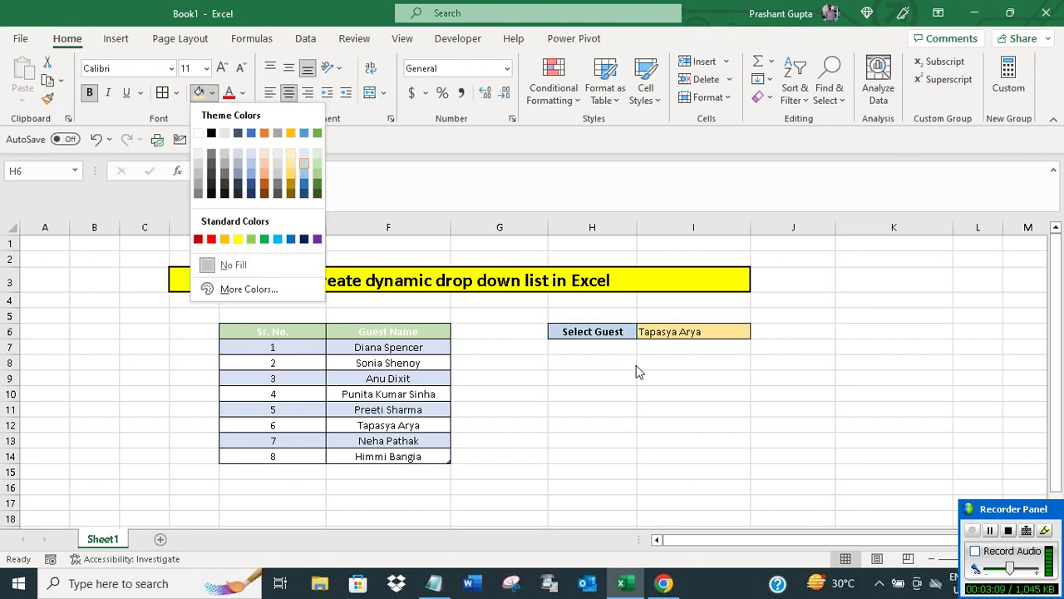
pyautogui.click(619, 412)
pyautogui.click(613, 408)
pyautogui.click(677, 392)
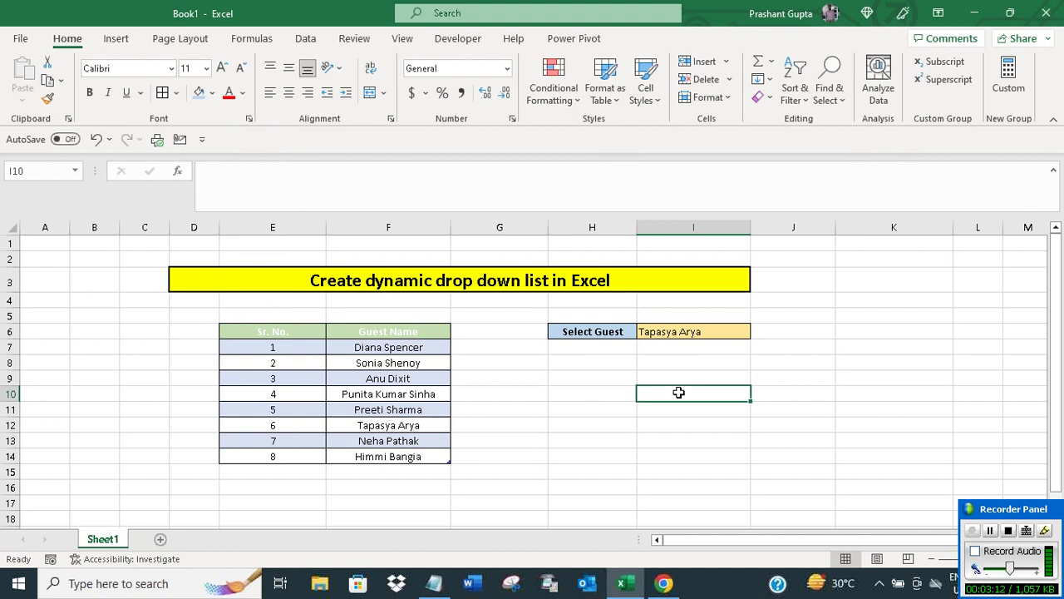
pyautogui.click(659, 333)
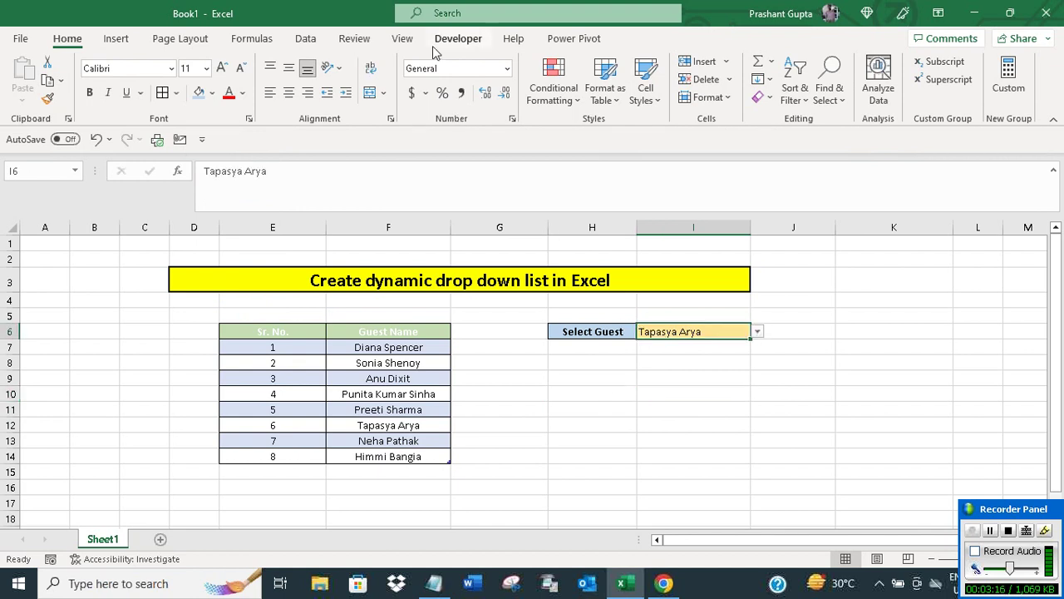
# Step: Copy the =Guests list source from I6's Data Validation settings and bring Notepad forward
pyautogui.click(306, 39)
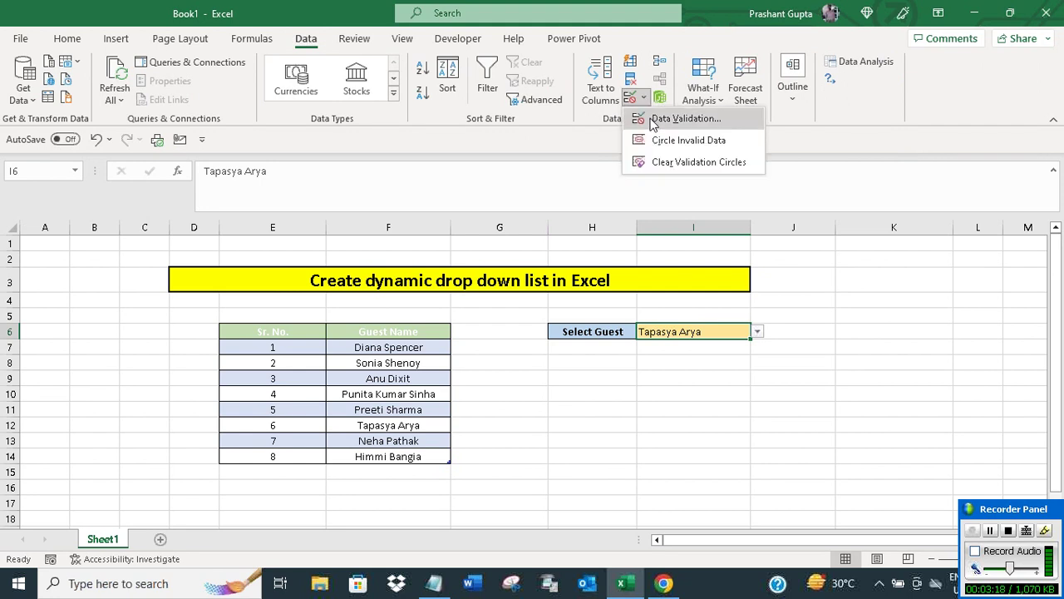
pyautogui.click(653, 119)
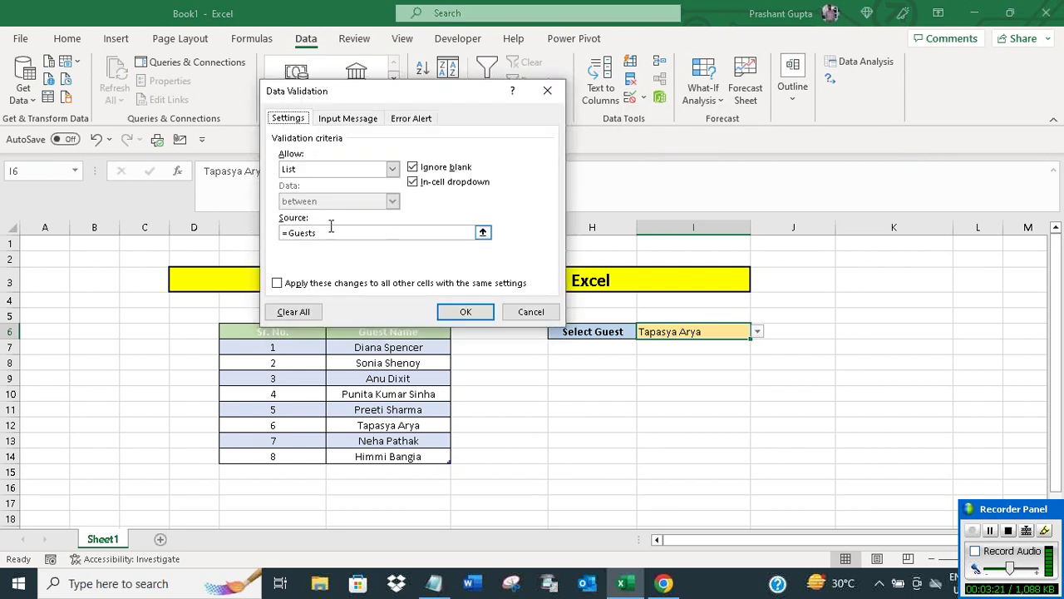
pyautogui.moveTo(325, 233); pyautogui.dragTo(281, 232)
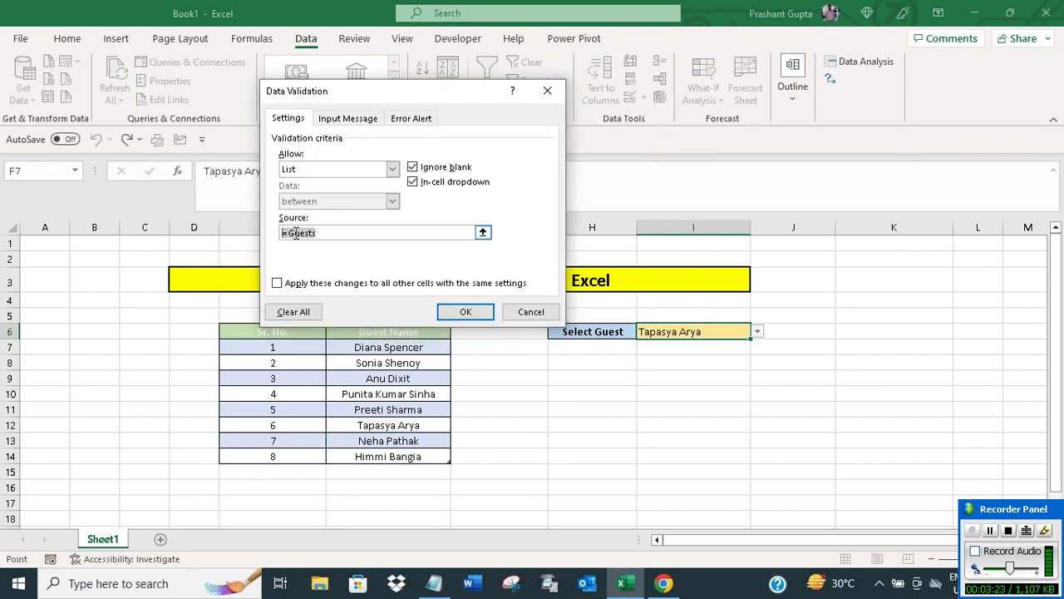
pyautogui.rightClick(296, 233)
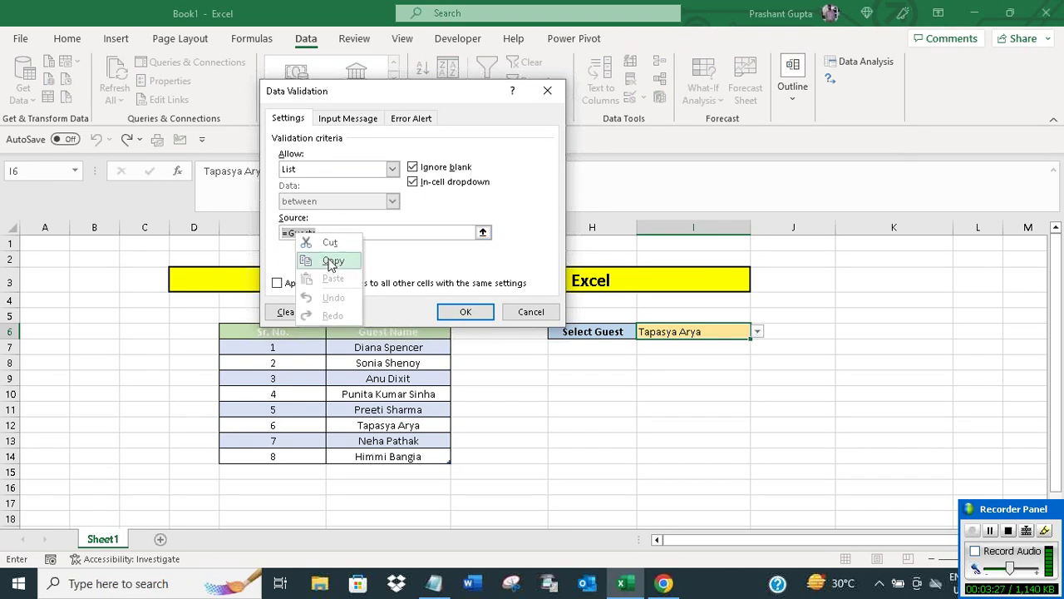
pyautogui.click(331, 260)
pyautogui.click(433, 583)
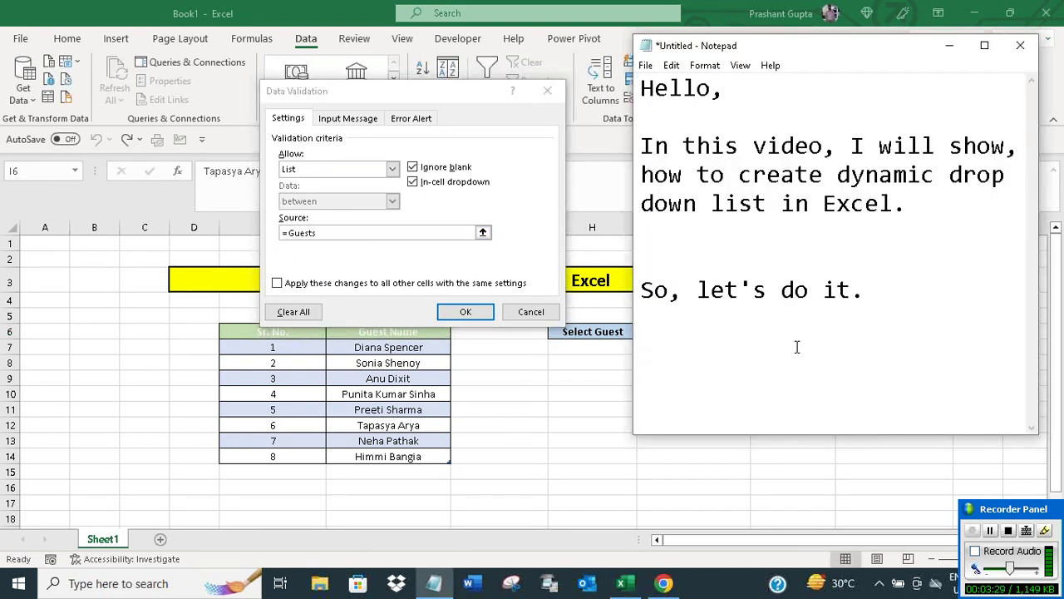
# Step: Paste =Guests into the Notepad notes, hide Notepad and cancel the Data Validation dialog
pyautogui.hotkey('ctrl', 'v')
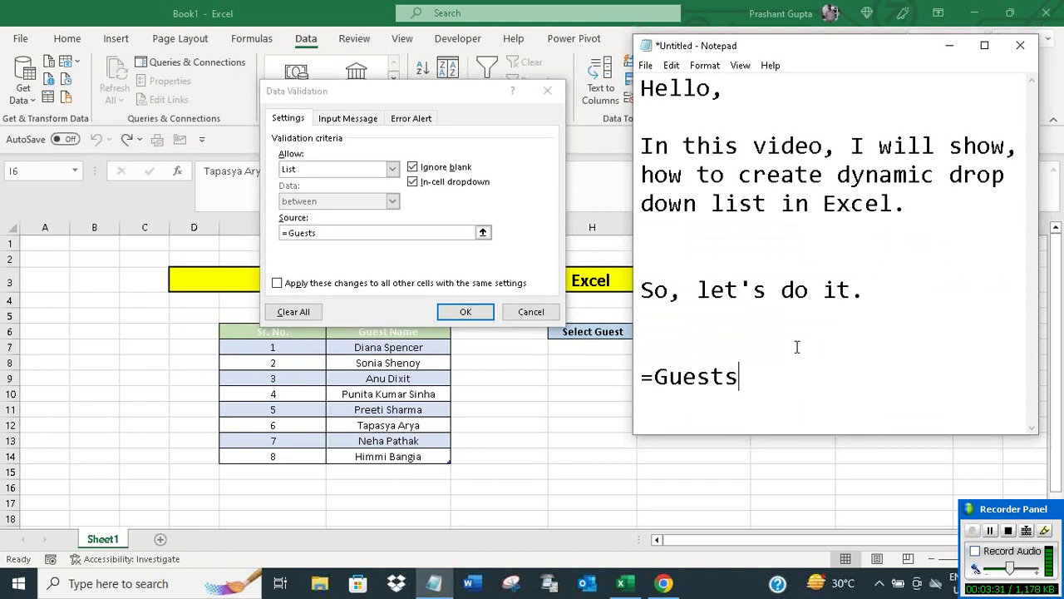
pyautogui.click(950, 45)
pyautogui.click(517, 314)
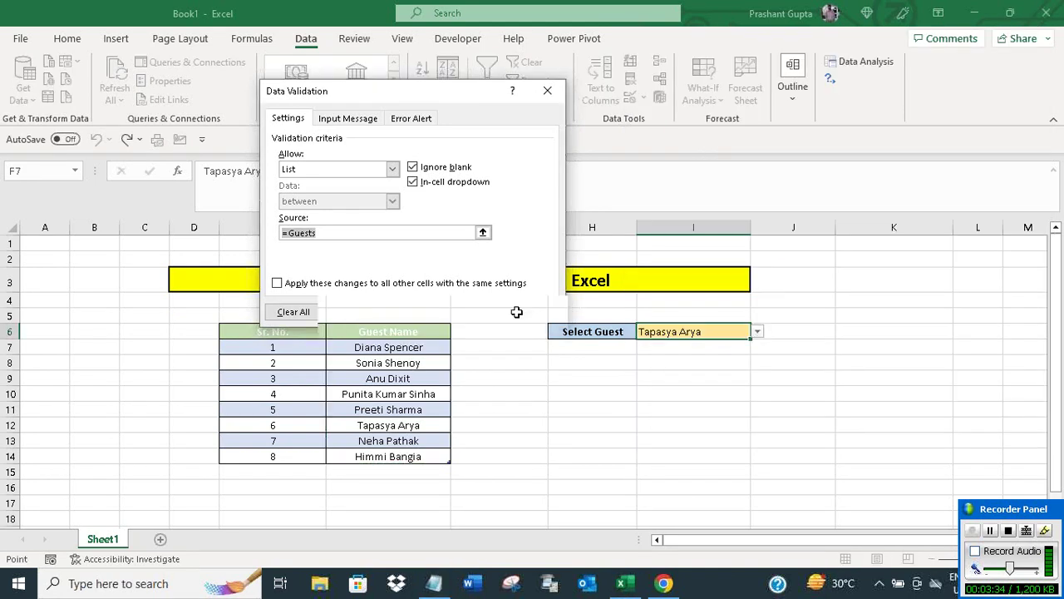
pyautogui.click(604, 389)
pyautogui.scroll(-1, 605, 389)
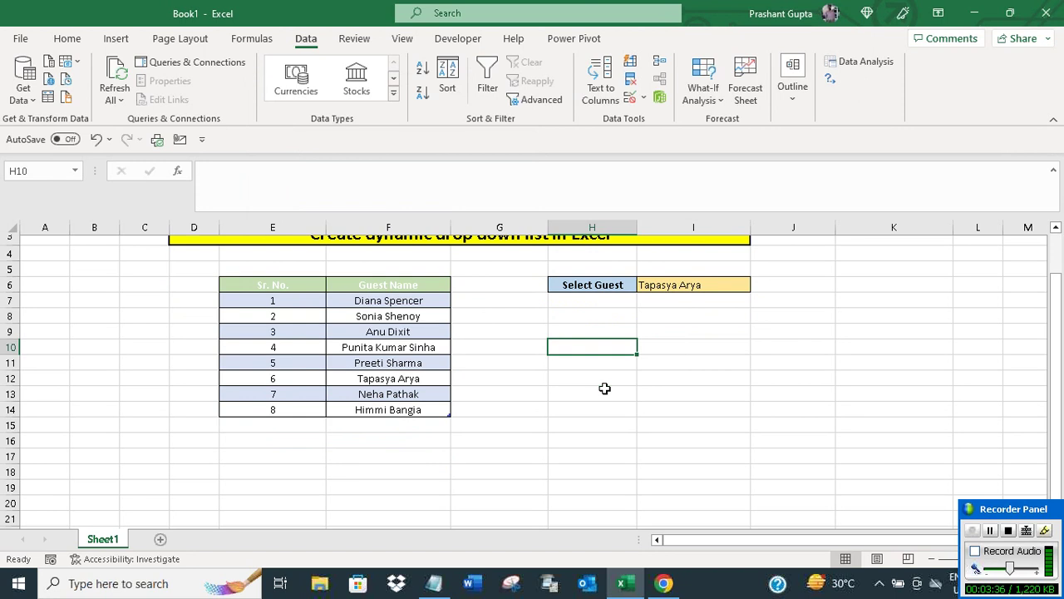
pyautogui.scroll(1, 604, 388)
# Step: Add the closing line 'And, we got it.' to the notes and hide Notepad again
pyautogui.click(434, 584)
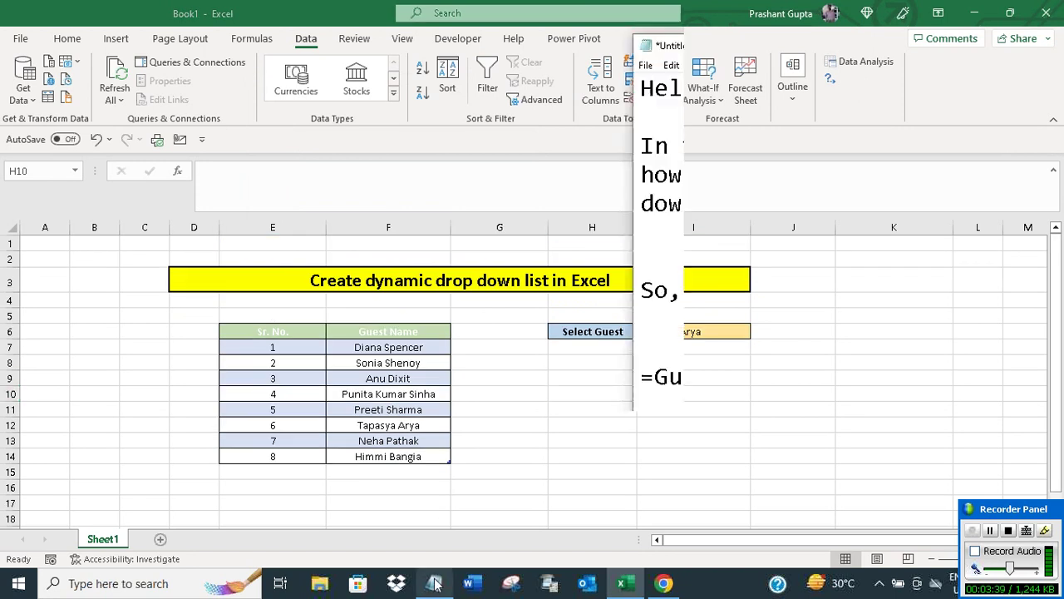
pyautogui.press('Return')
pyautogui.press('Return')
pyautogui.press('Return')
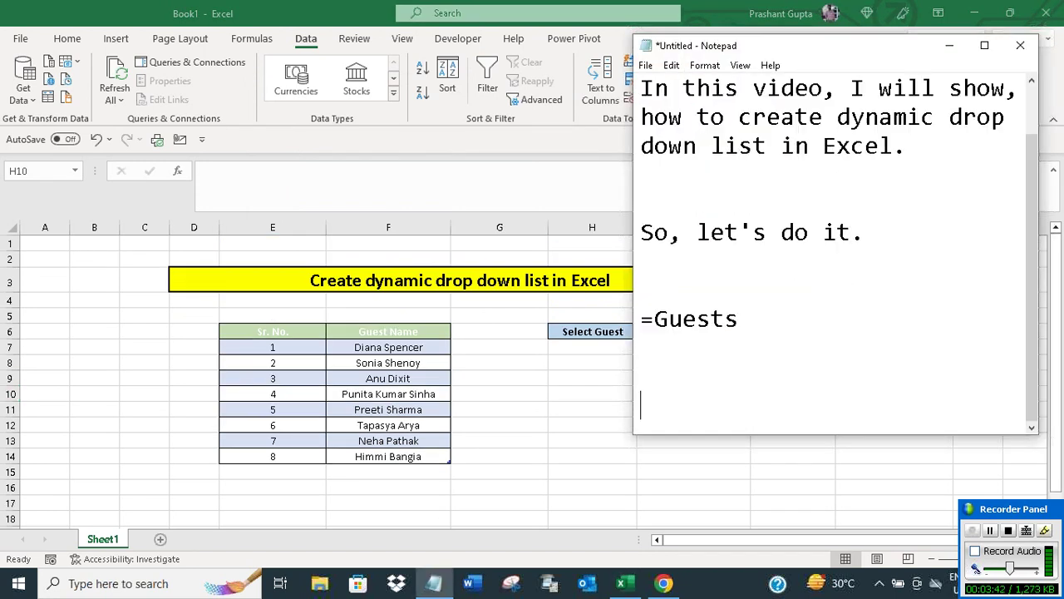
pyautogui.write('And, we got it.')
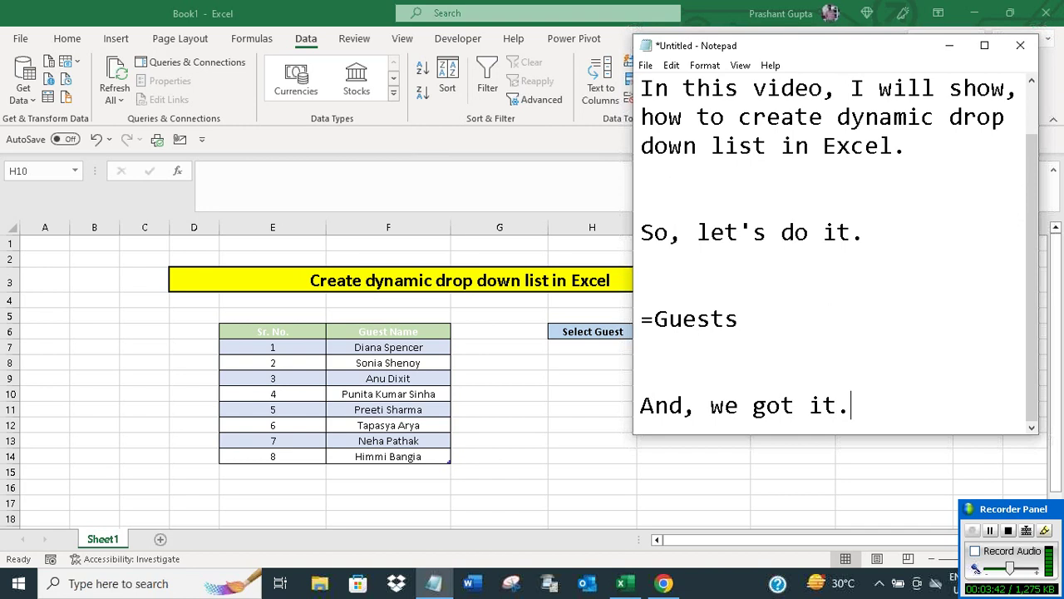
pyautogui.press('Return')
pyautogui.press('Return')
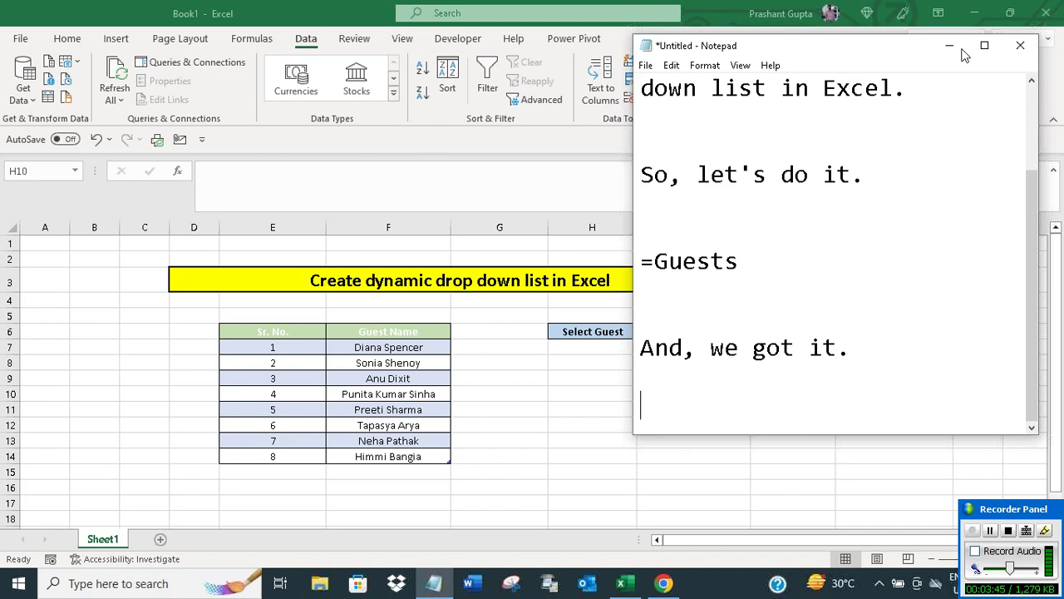
pyautogui.click(948, 46)
pyautogui.click(670, 404)
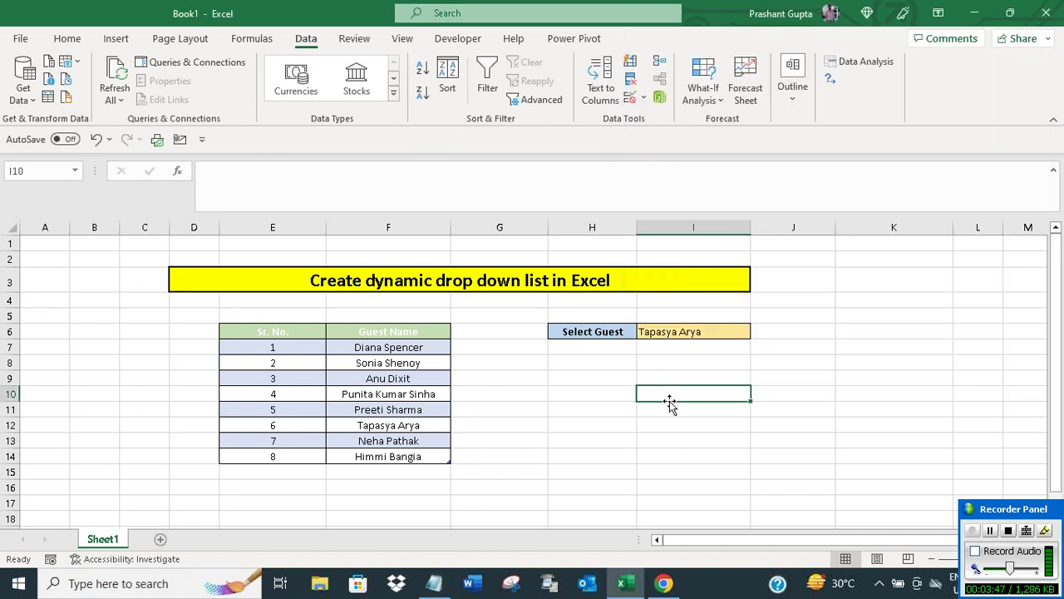